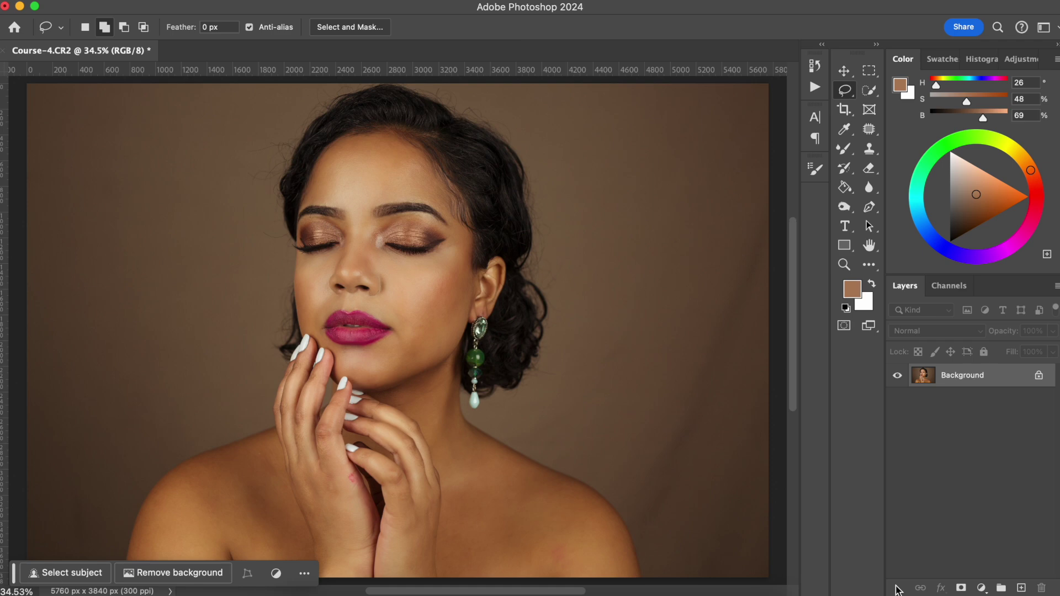
Step: Add a new layer above the Background layer and fill it with 50% Gray
key("super+plus")
key("super+plus")
key("super+plus")
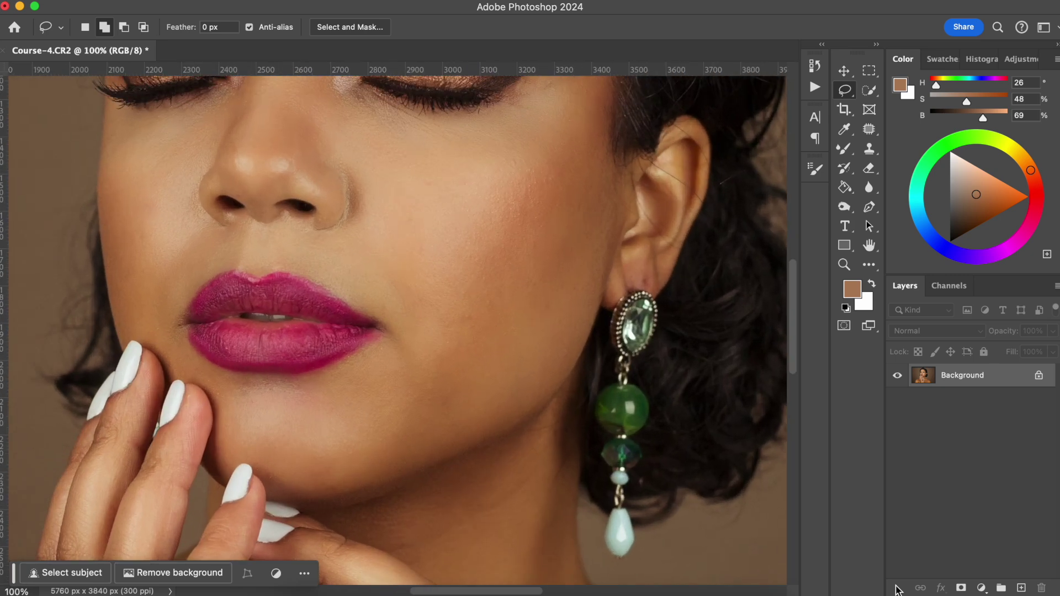
scroll(521, 265, "up", 5)
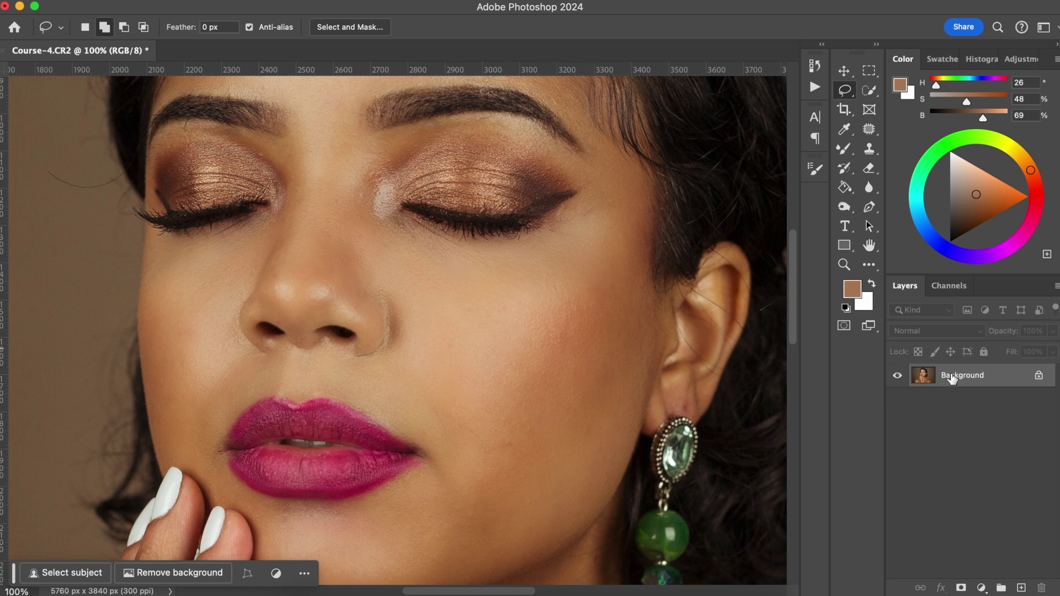
left_click(1021, 588)
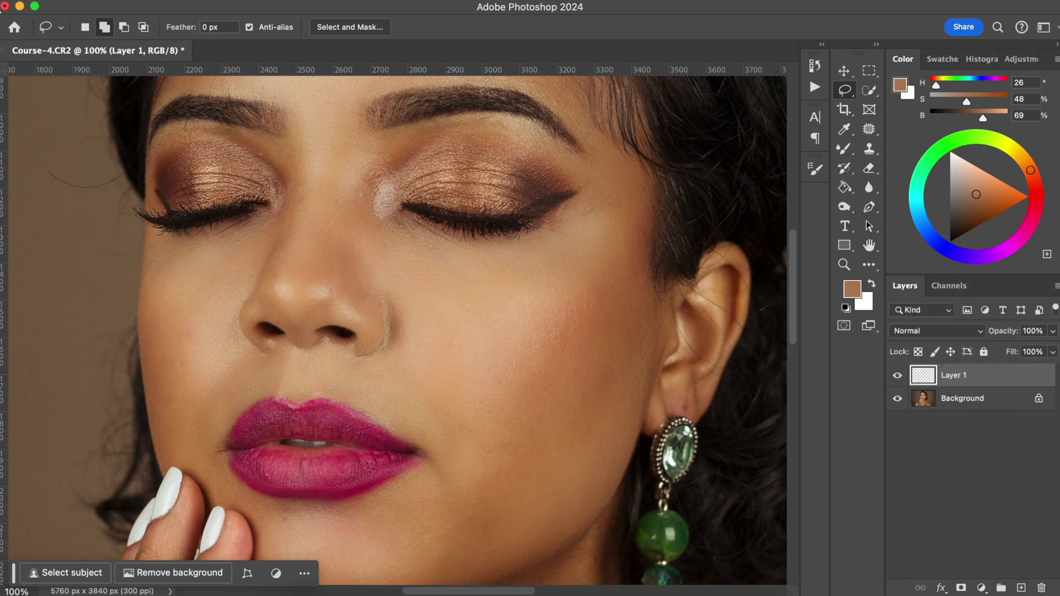
left_click(203, 4)
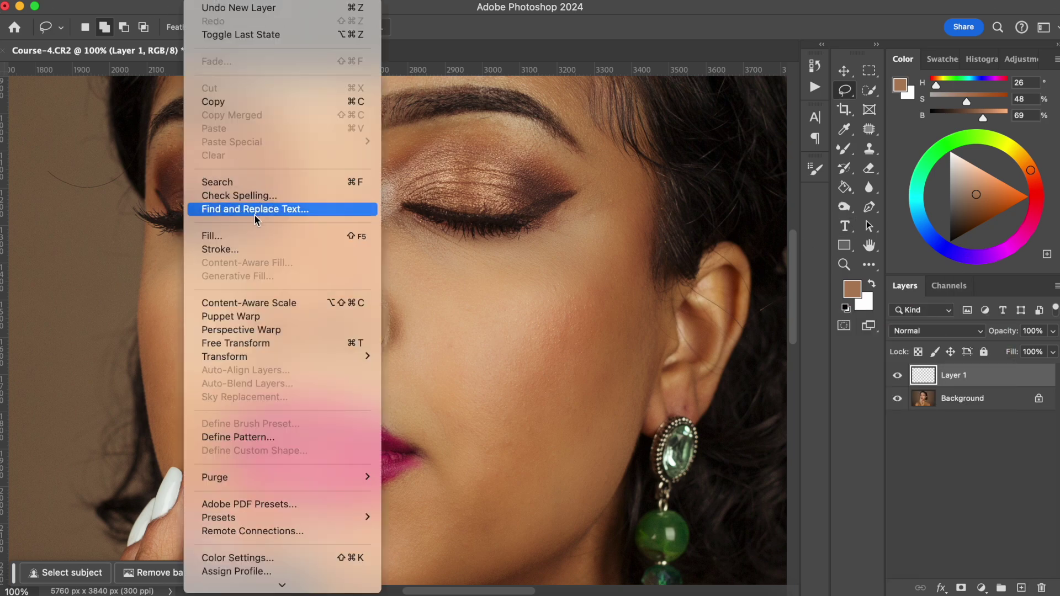
left_click(259, 239)
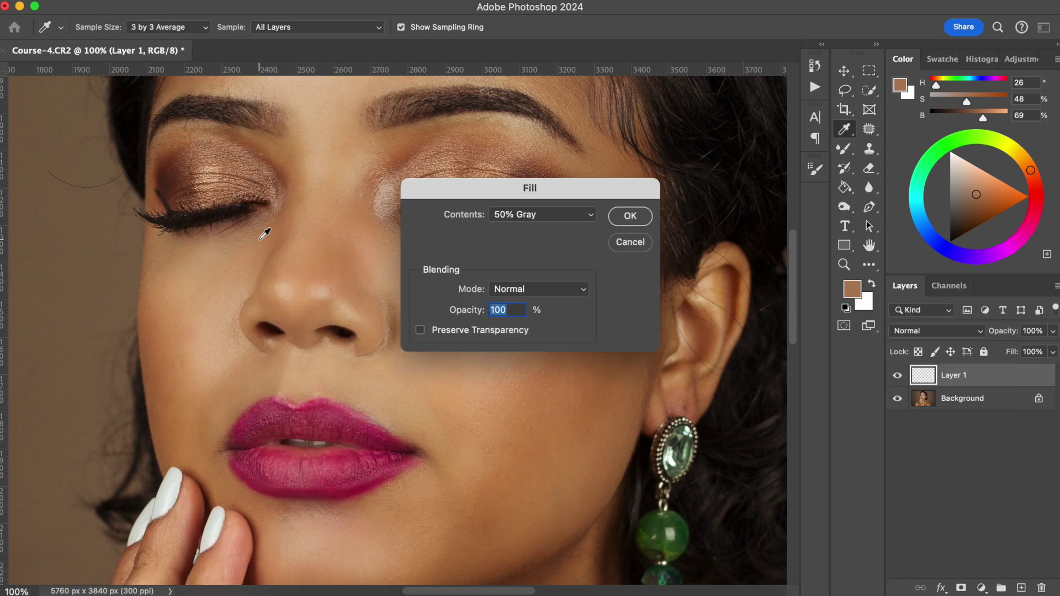
left_click(555, 214)
left_click(536, 217)
left_click(629, 217)
Step: Rename the gray layer as "Skin Texture" and convert it to a Smart Object
key("super+0")
double_click(946, 375)
type("S")
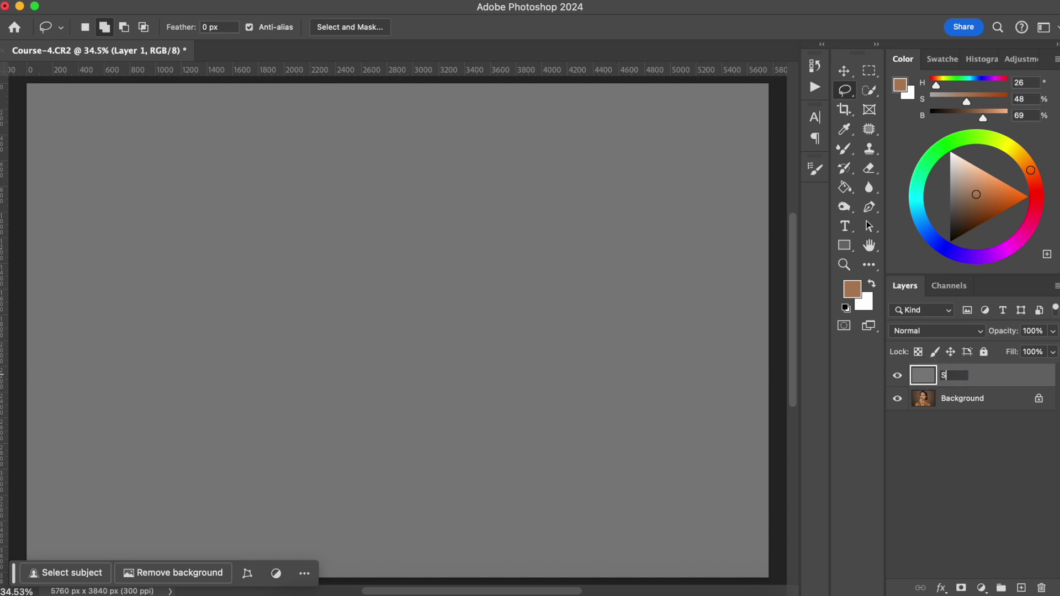
type("kin Texture")
key("Return")
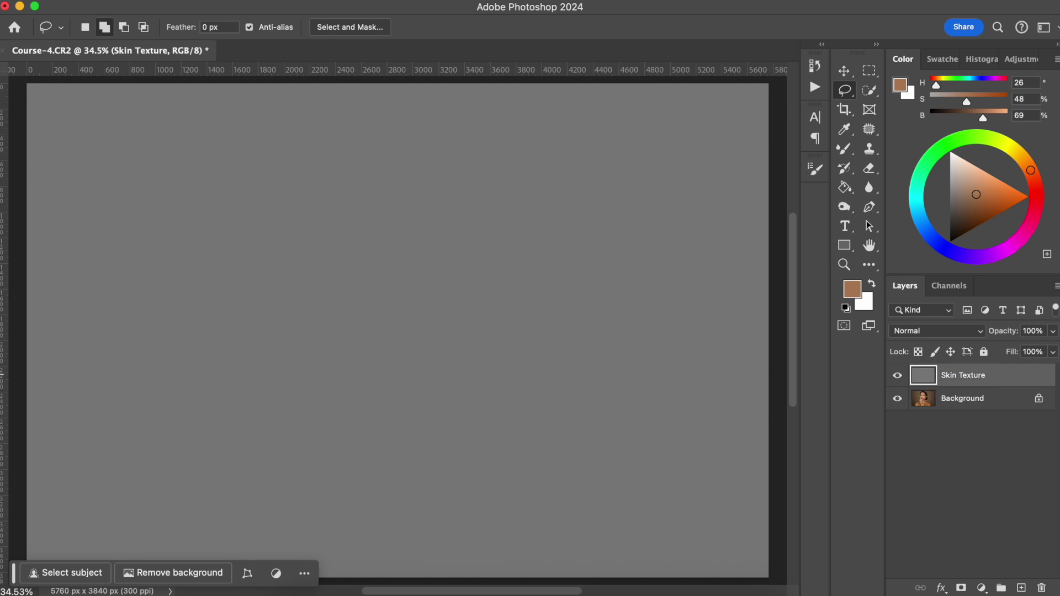
right_click(1002, 376)
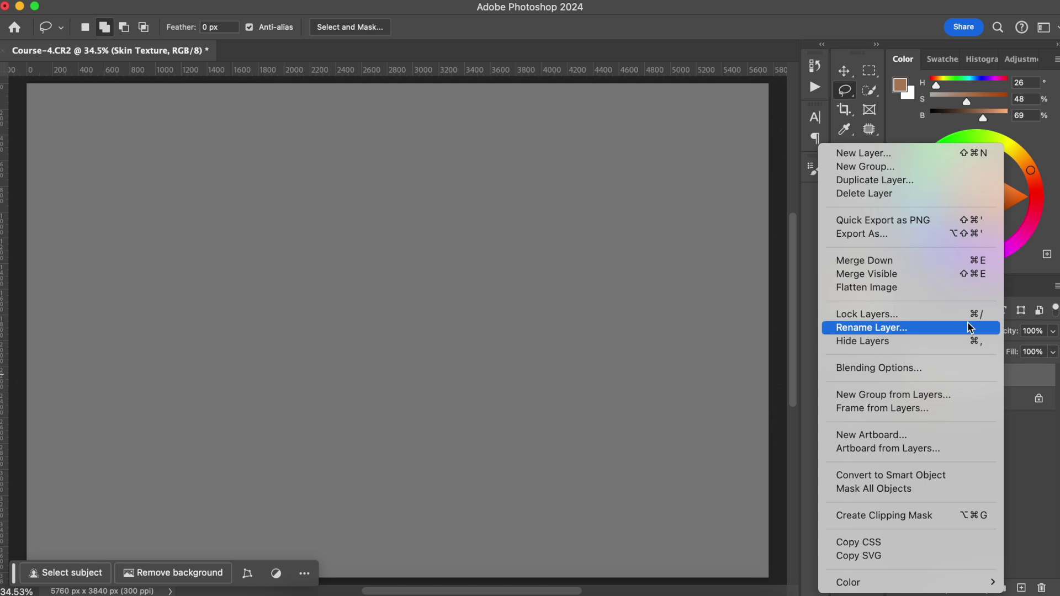
left_click(925, 475)
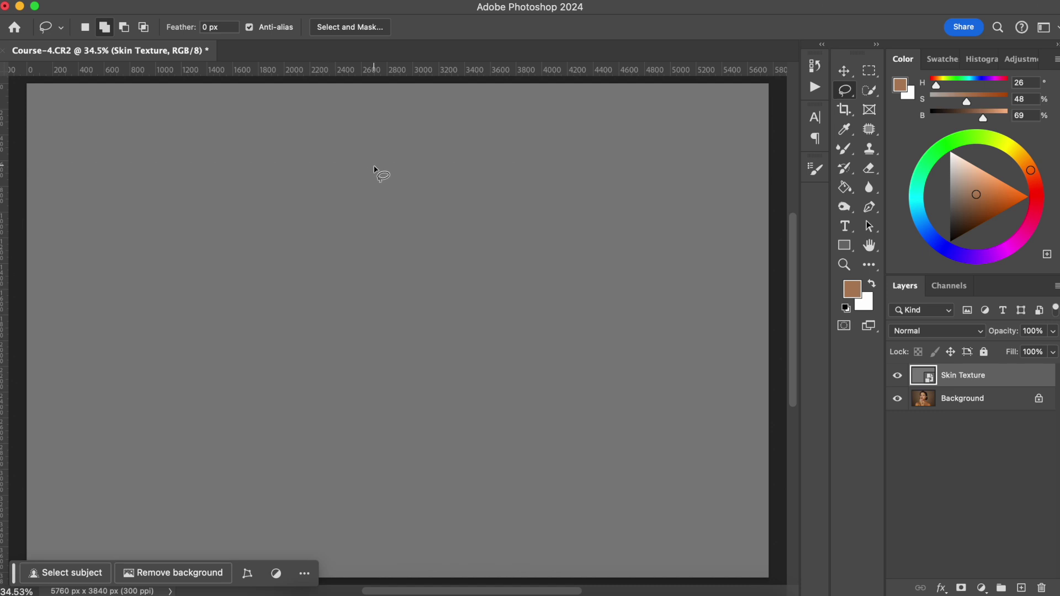
Step: Apply the Filter Gallery's Texturizer filter with the Sandstone texture to the Skin Texture layer
left_click(407, 0)
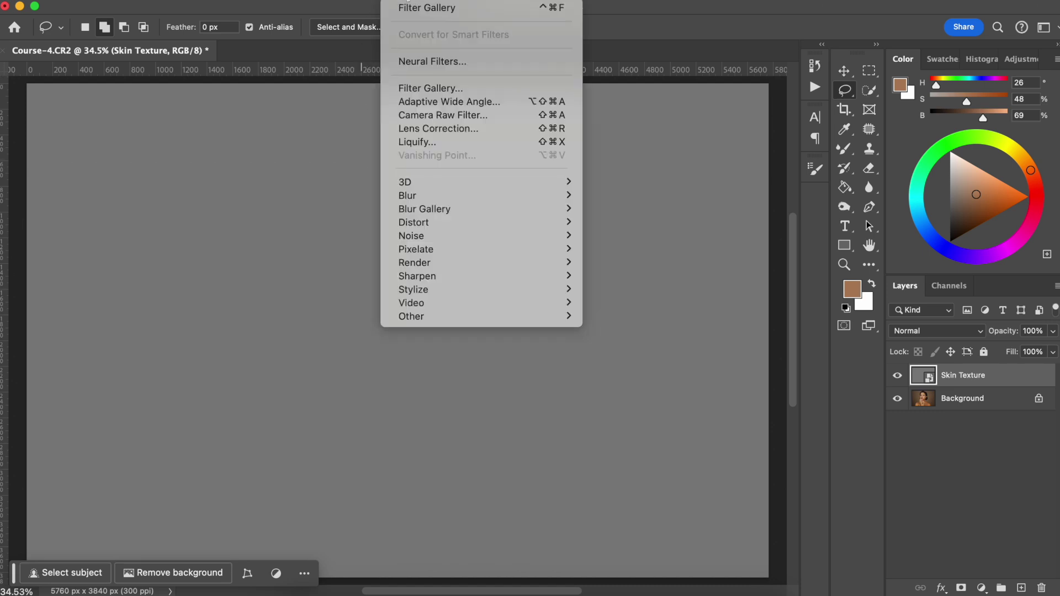
left_click(440, 89)
double_click(676, 116)
left_click(823, 209)
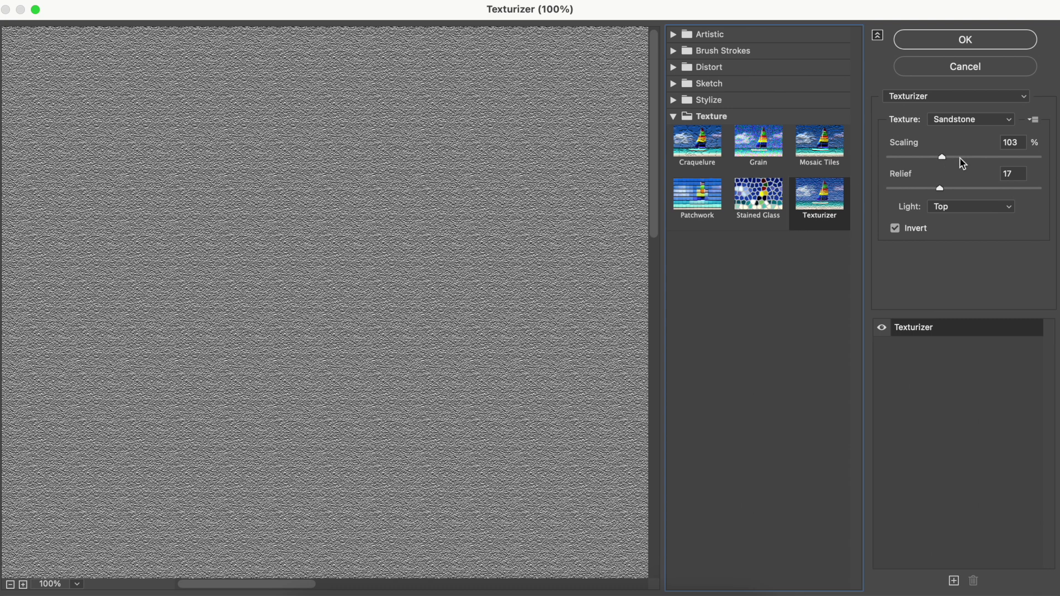
left_click(959, 120)
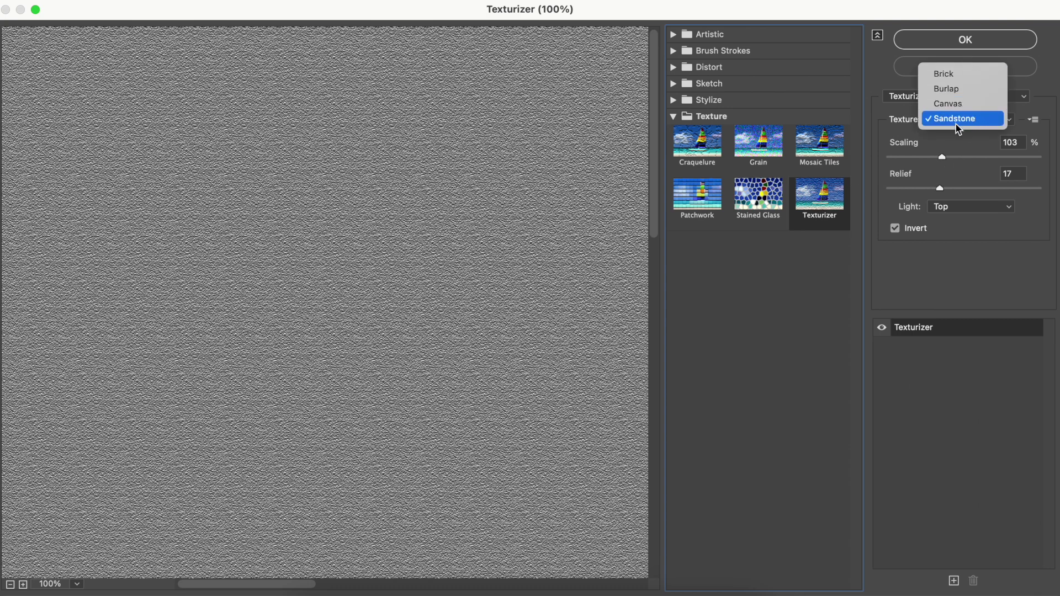
left_click(971, 124)
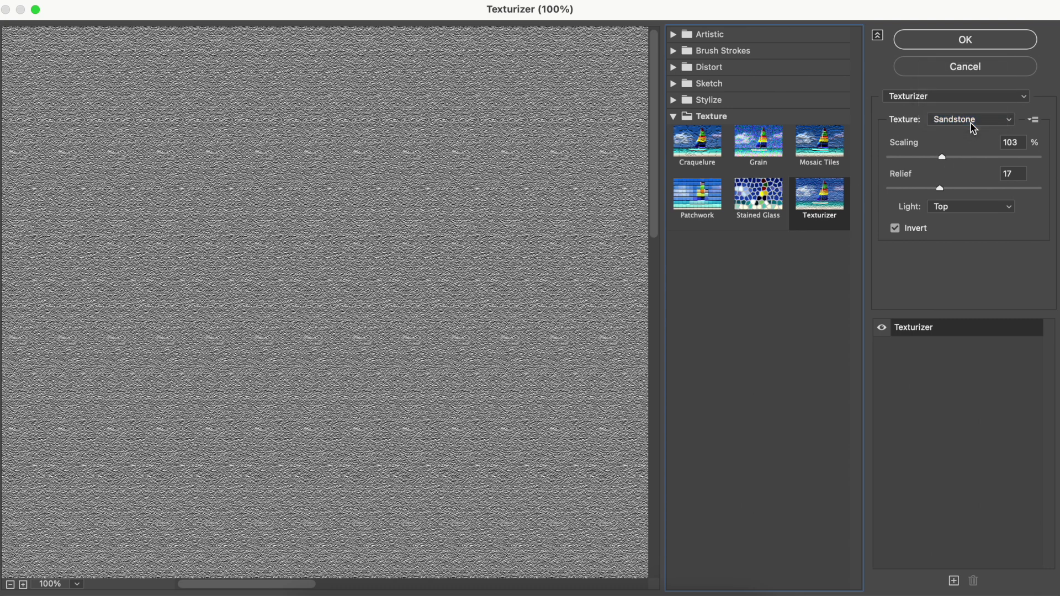
left_click(967, 41)
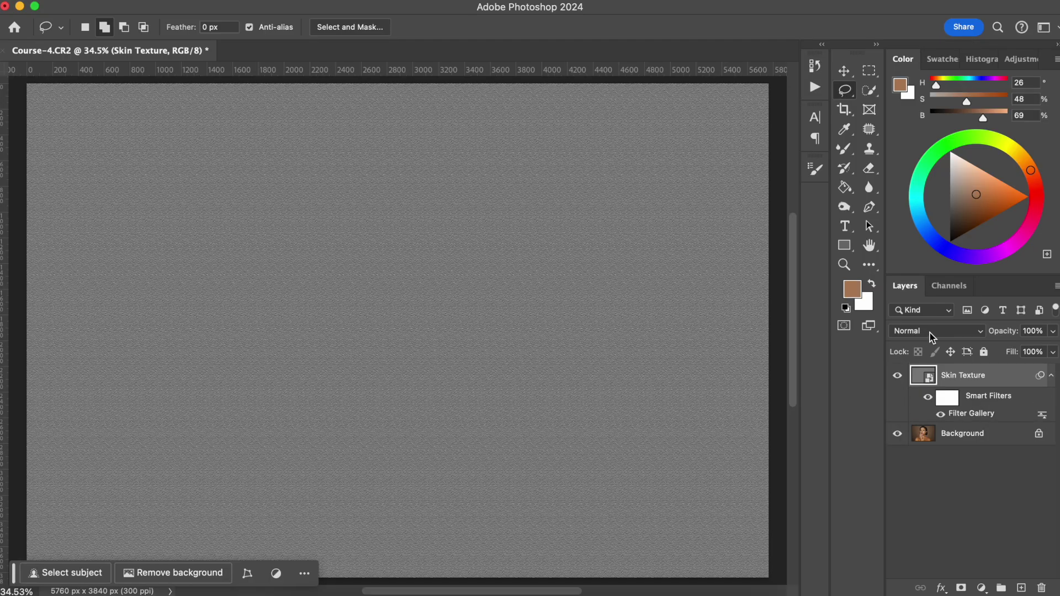
Step: Set the Skin Texture layer's blend mode to Soft Light and inspect the texture on the face
left_click(930, 333)
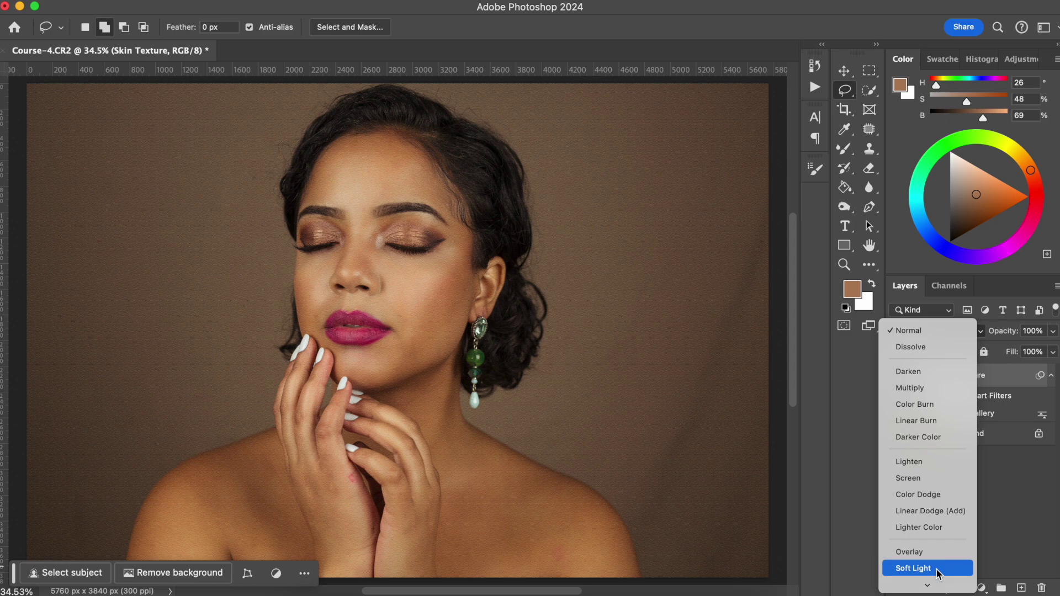
left_click(936, 568)
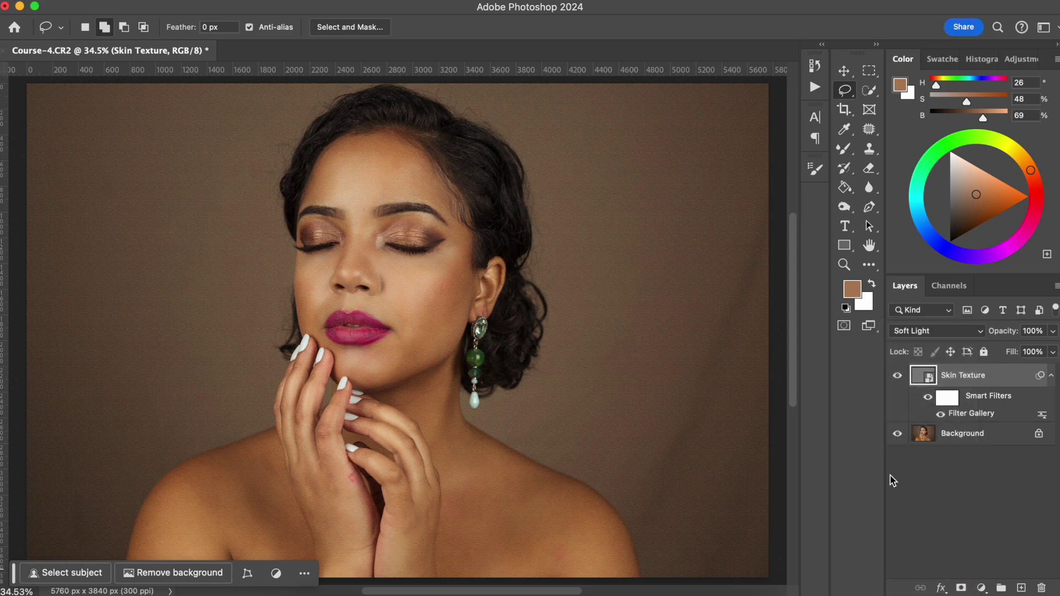
scroll(414, 232, "up", 5)
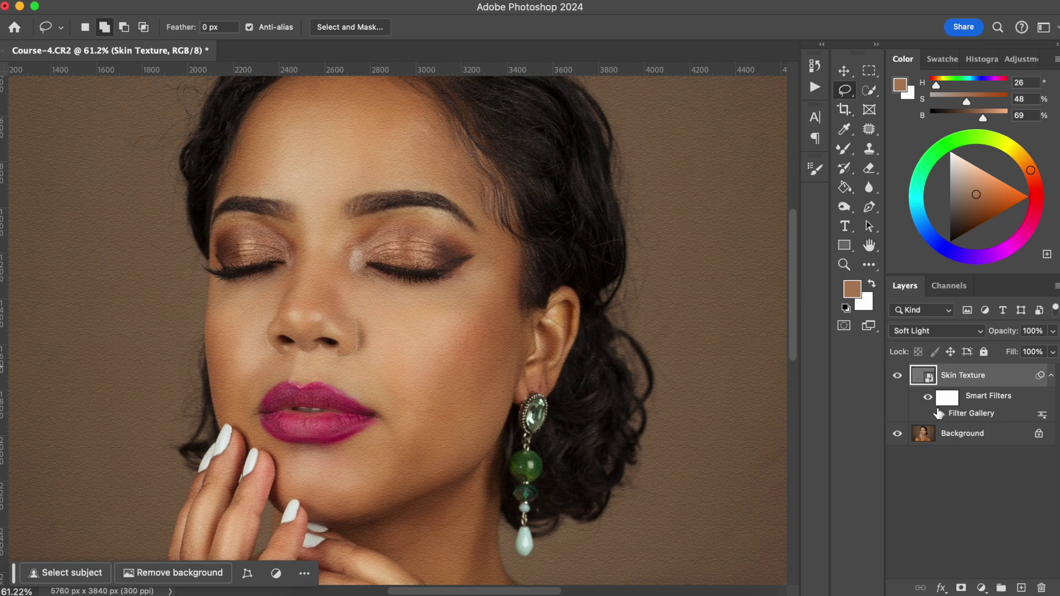
scroll(529, 339, "down", 5)
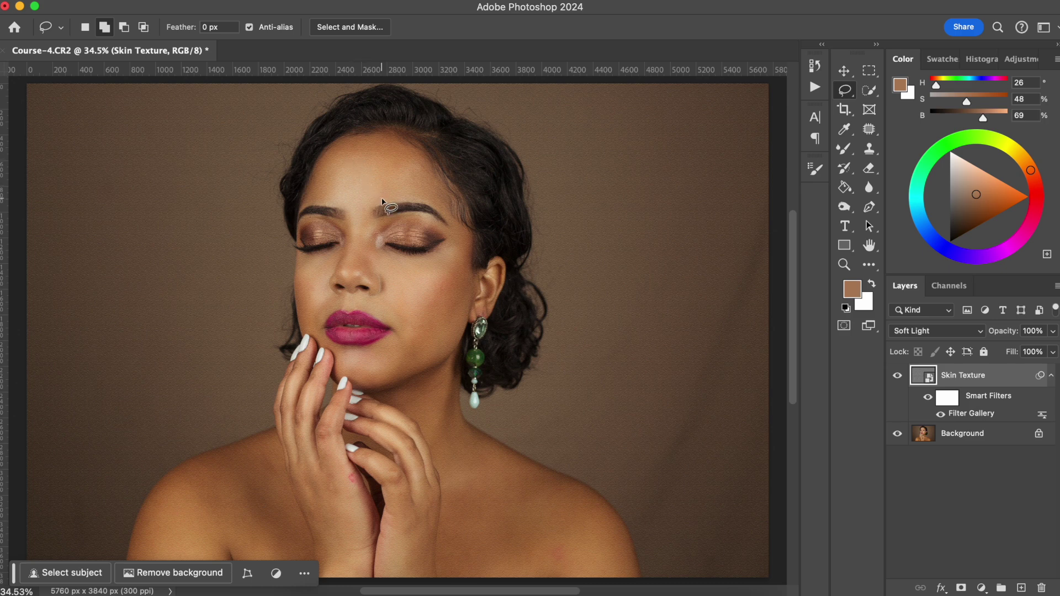
Step: Change the light direction of the Skin Texture layer's Texturizer smart filter to Top Left
double_click(966, 415)
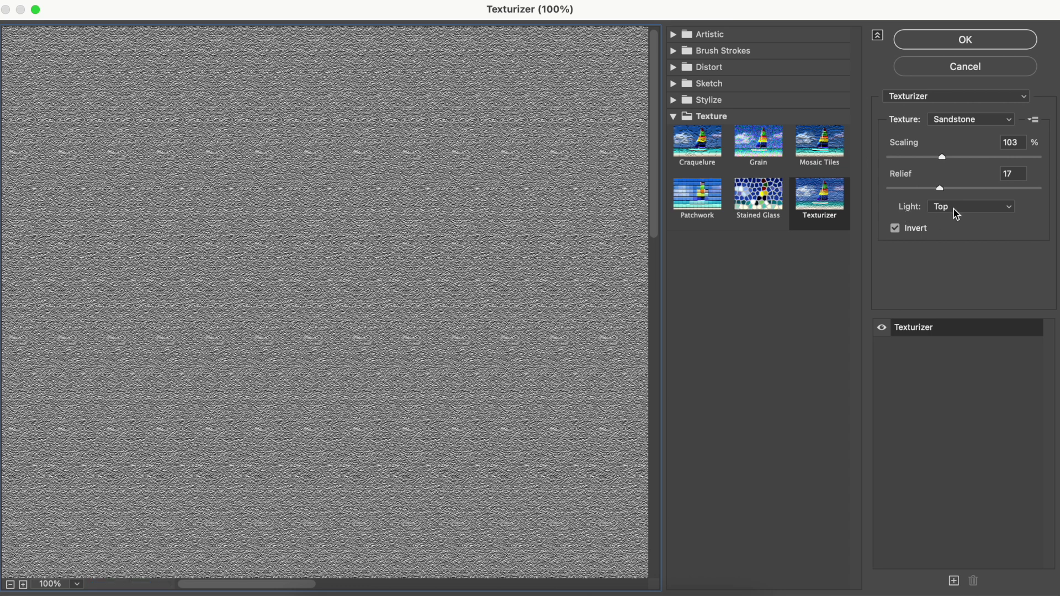
left_click(953, 209)
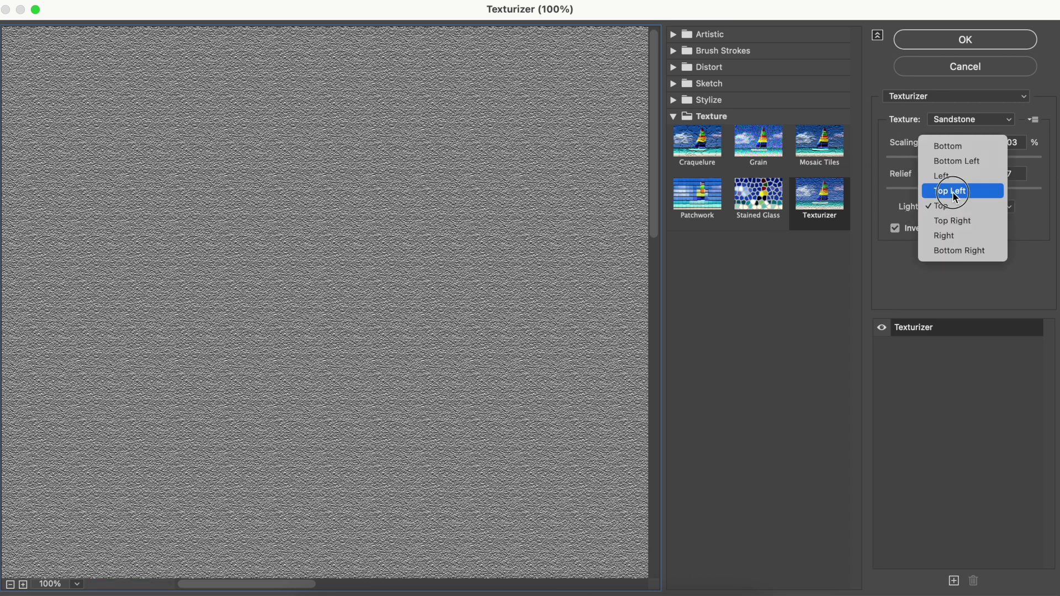
left_click(952, 191)
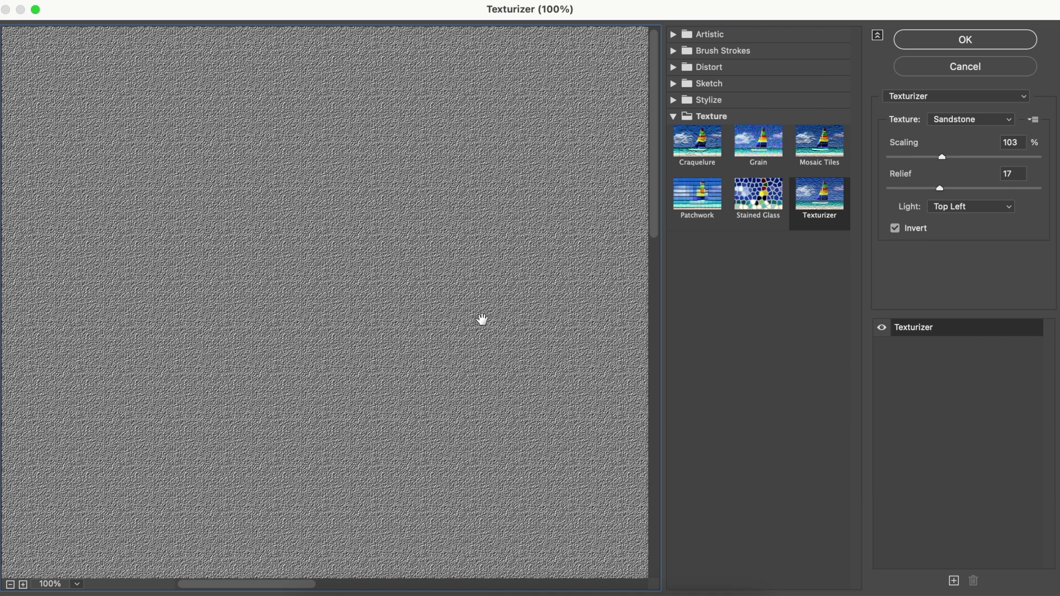
left_click_drag(331, 195, 396, 229)
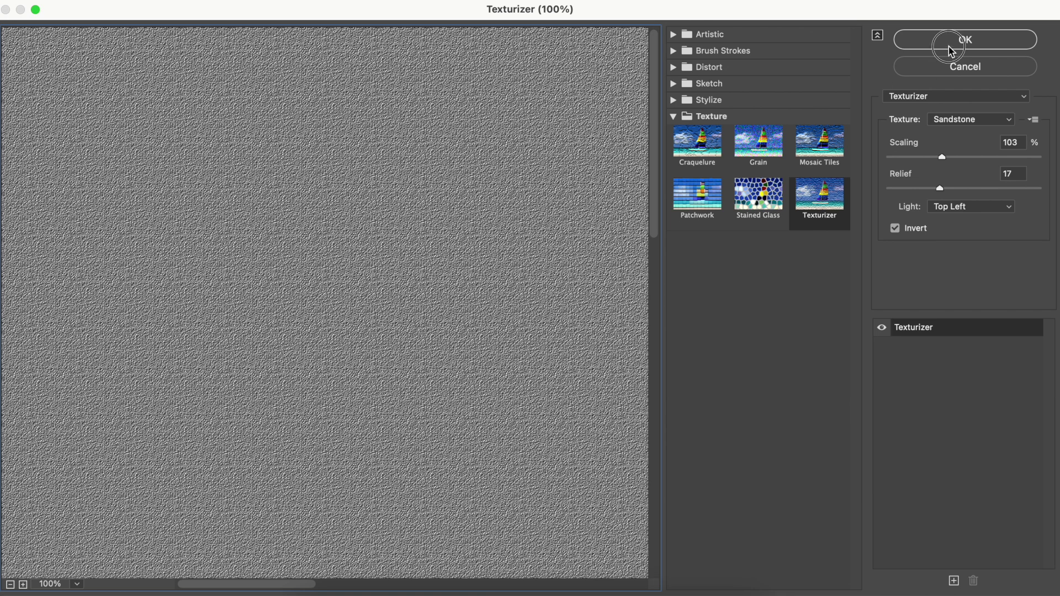
left_click(969, 40)
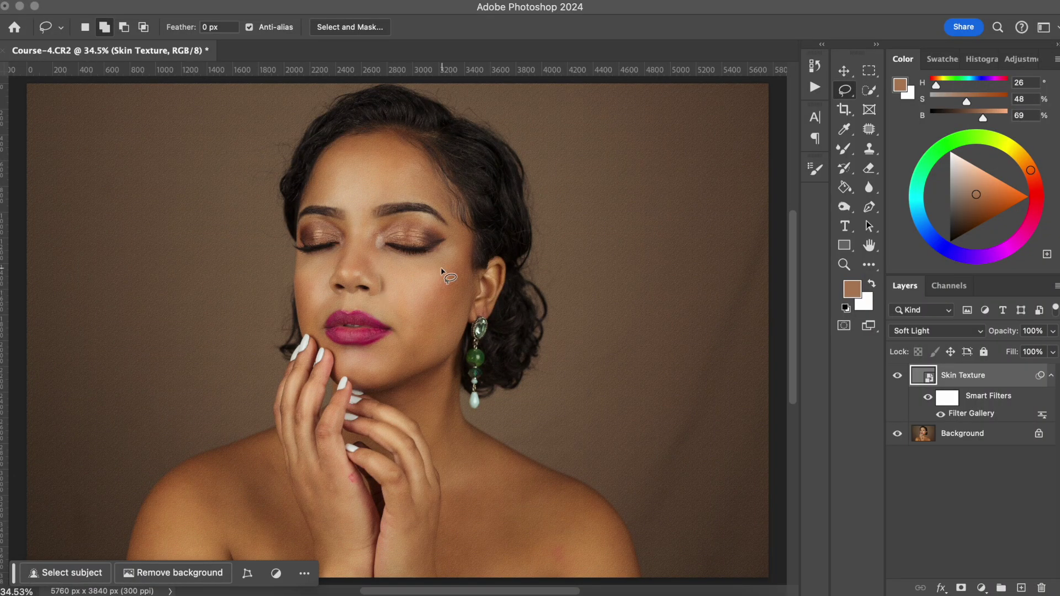
Step: Check the texture on the face up close and try a Texturizer Scaling of 151%
key("super+plus")
key("super+plus")
key("super+plus")
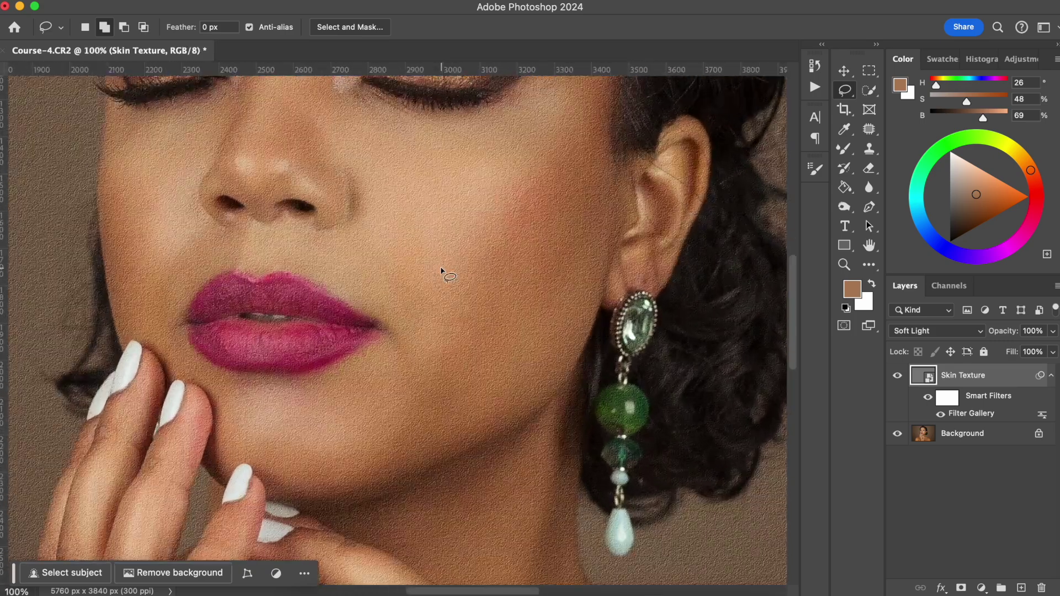
left_click_drag(493, 228, 494, 296)
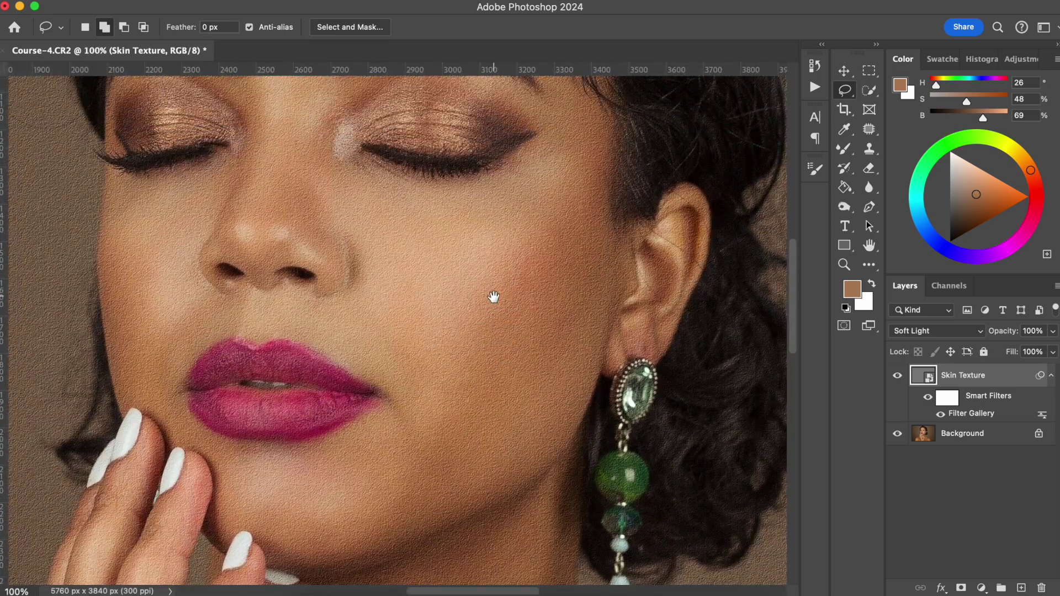
key("super+minus")
scroll(468, 294, "up", 3)
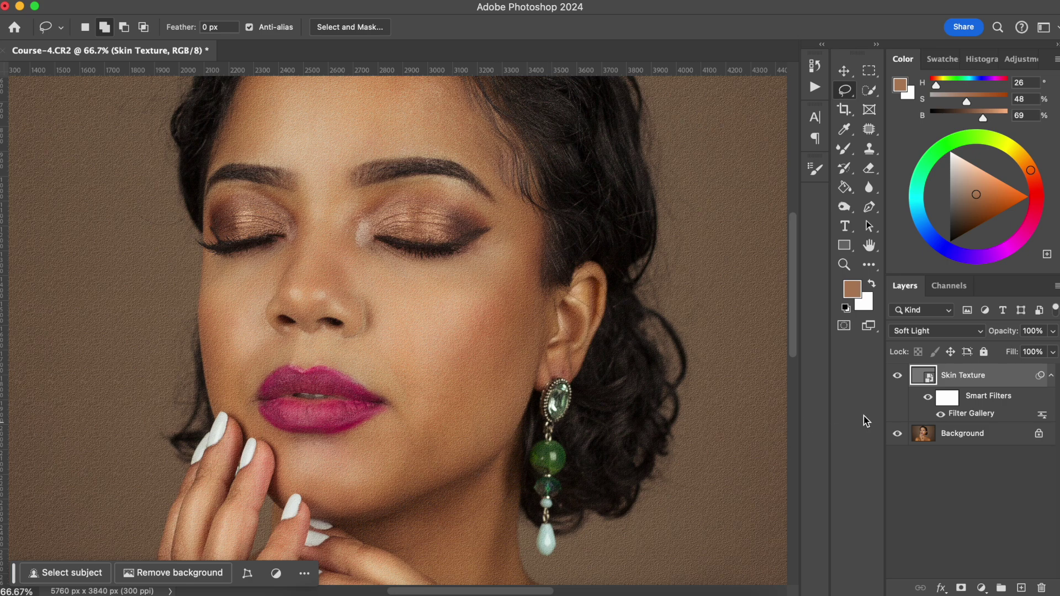
double_click(978, 416)
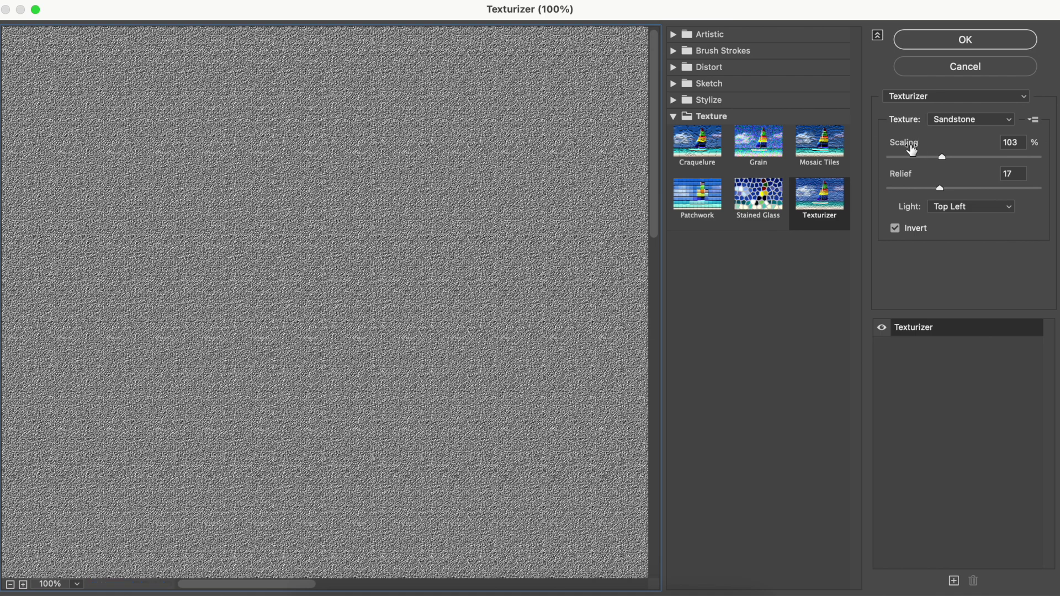
left_click_drag(942, 158, 989, 155)
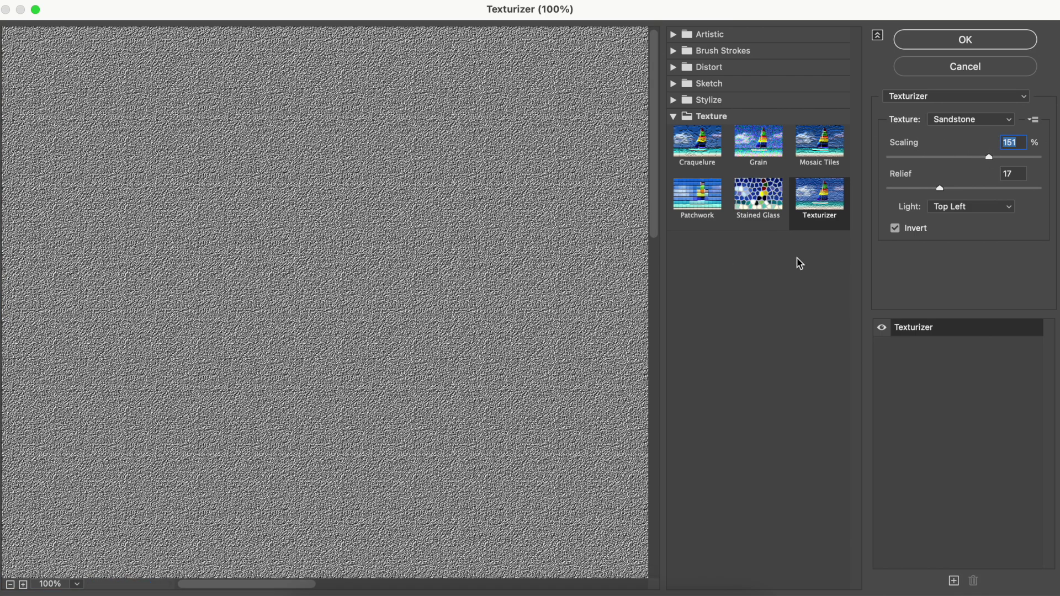
left_click(966, 40)
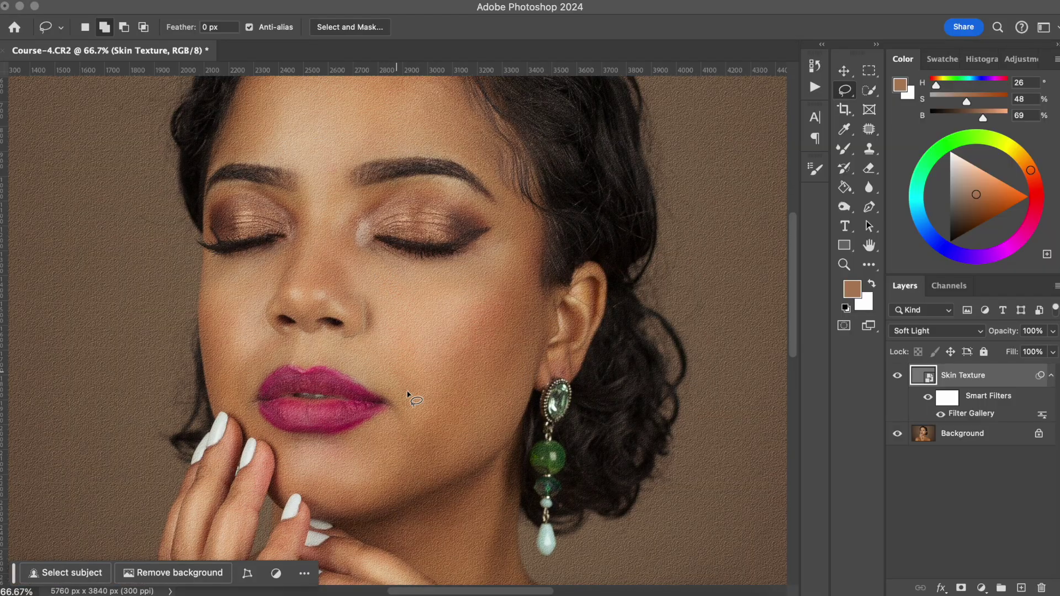
Step: Try a finer texture by reducing the Texturizer smart filter's Scaling to 55%
double_click(964, 414)
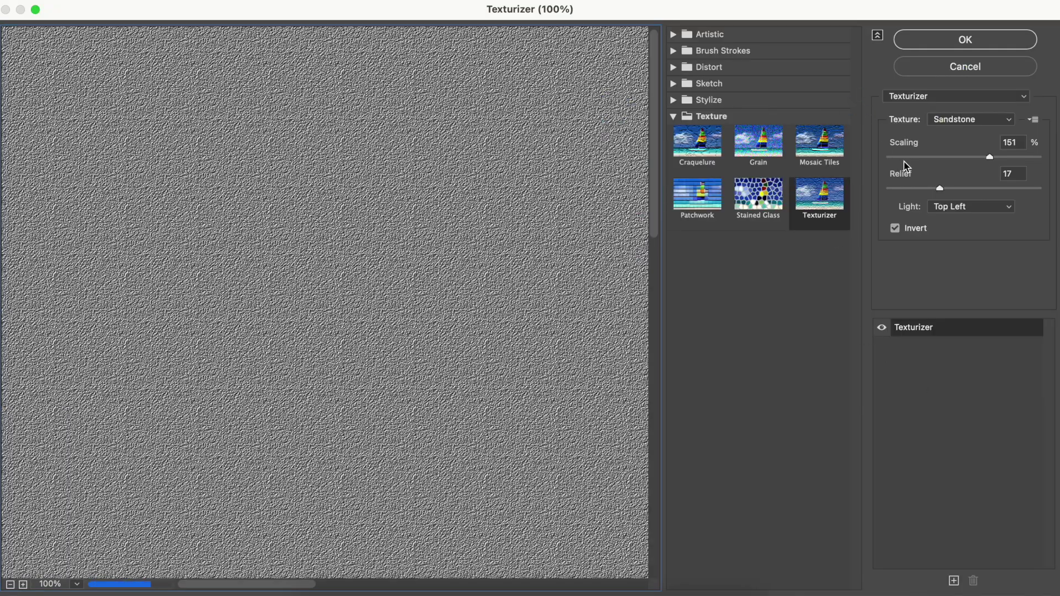
left_click_drag(904, 158, 894, 158)
left_click(976, 37)
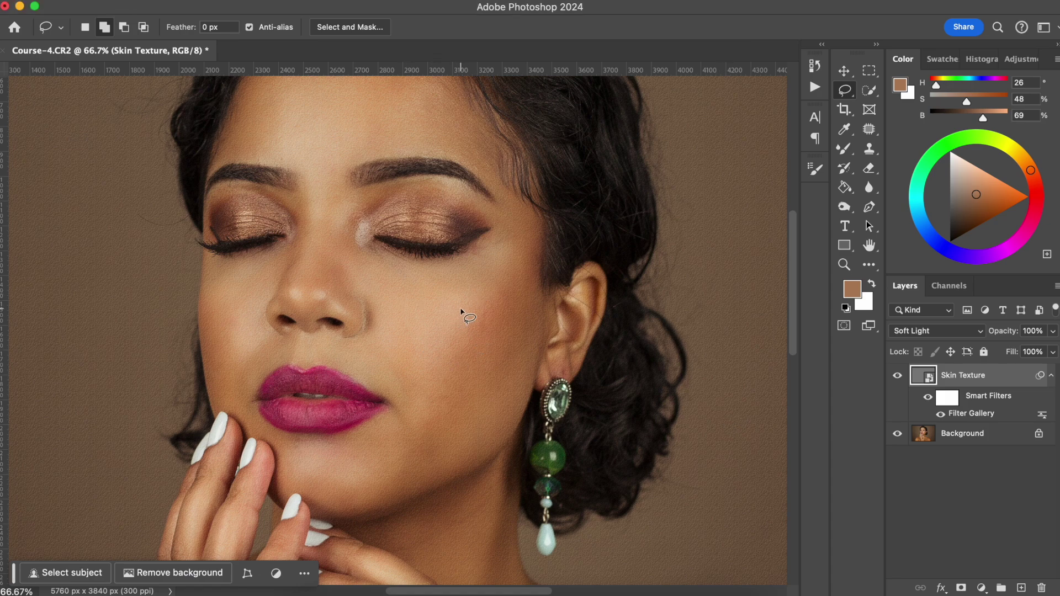
Step: Set the Texturizer smart filter's Scaling to 131% and Relief to 7, and apply it to the Skin Texture layer
double_click(978, 414)
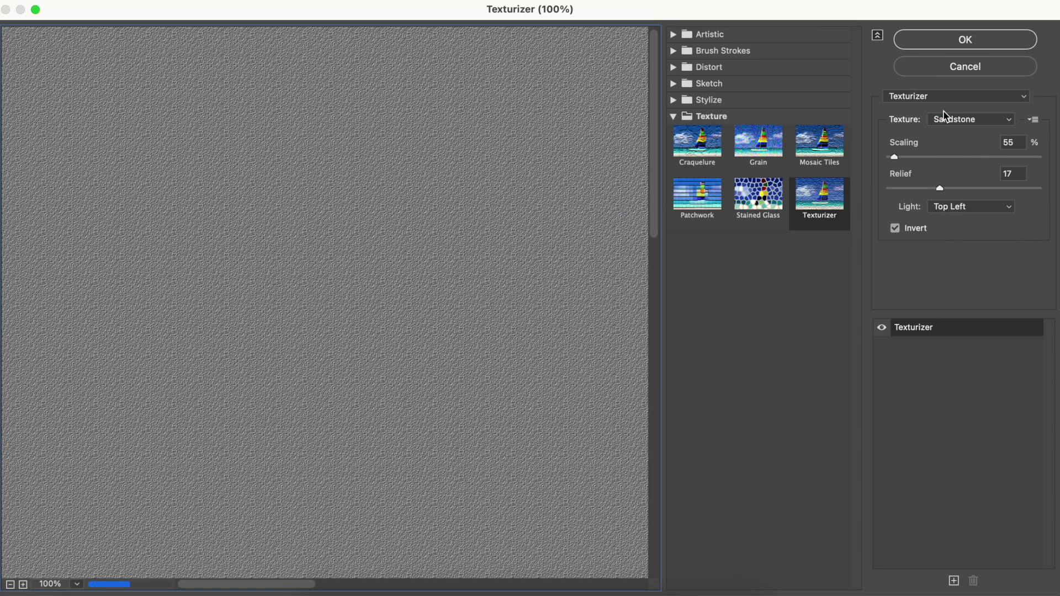
left_click(968, 158)
left_click_drag(970, 159, 972, 159)
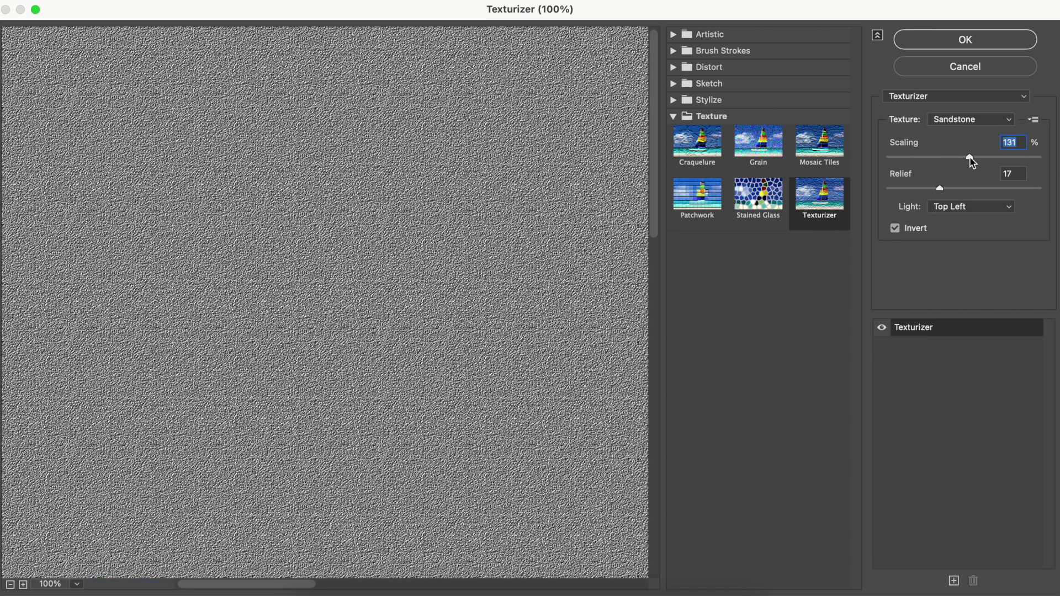
left_click_drag(945, 189, 908, 189)
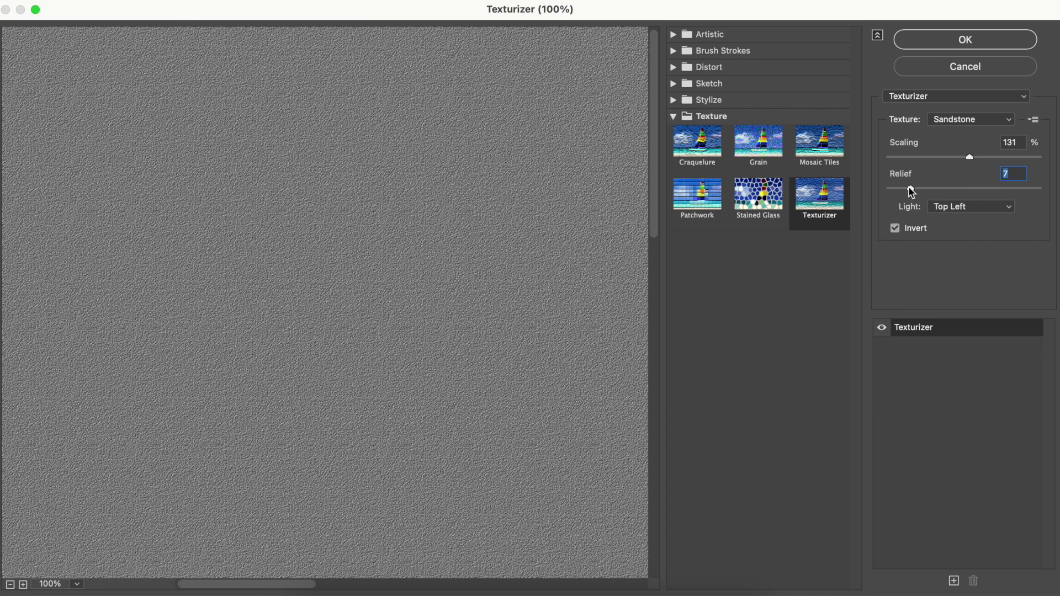
left_click(969, 42)
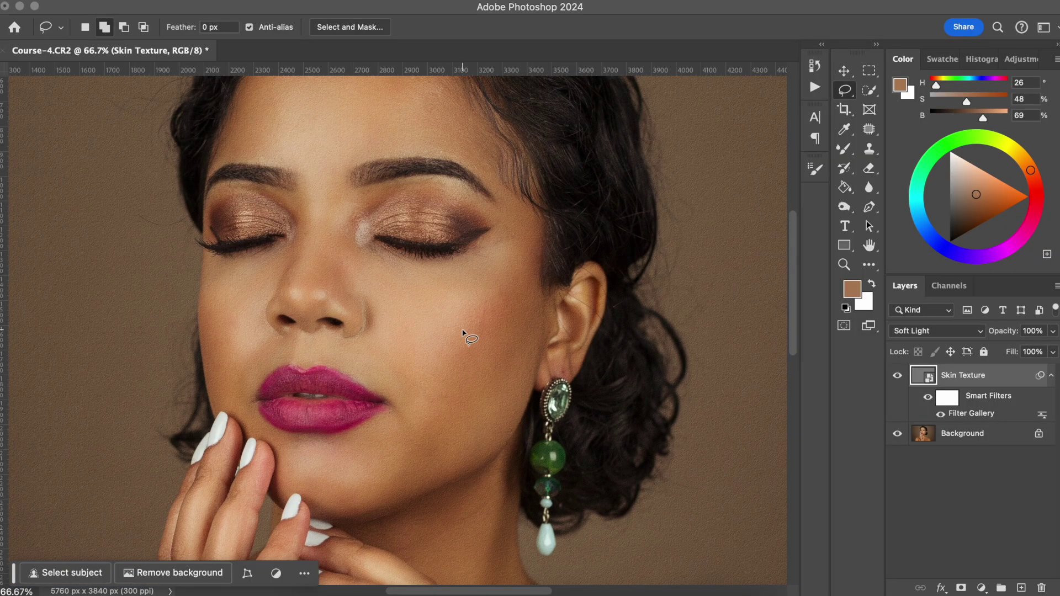
Step: Compare the cheek with and without the Skin Texture layer, and try a Texturizer Relief of 42
scroll(463, 334, "up", 2)
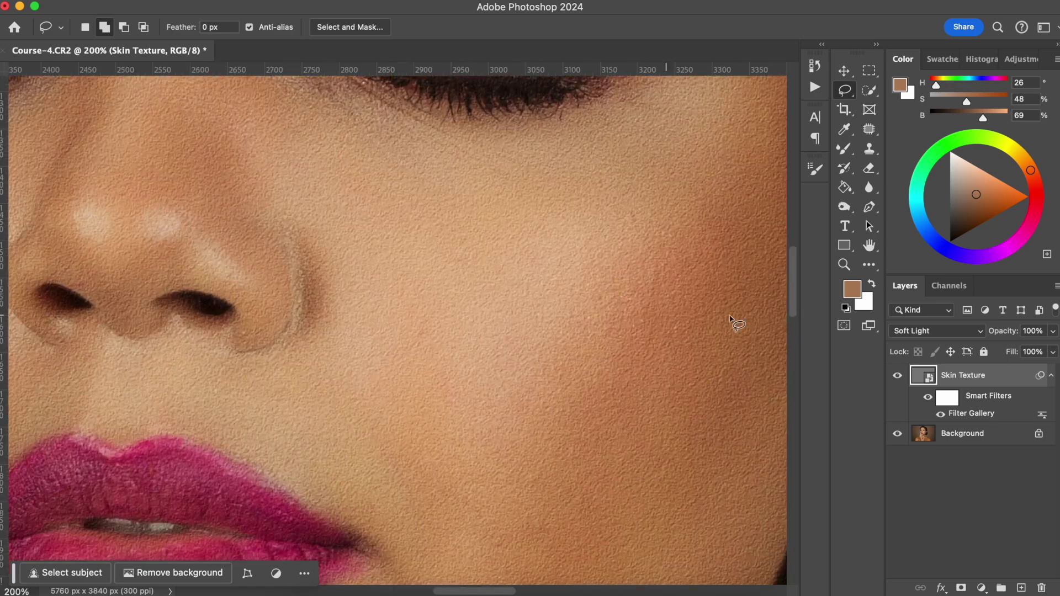
left_click(898, 376)
left_click(898, 376)
double_click(964, 416)
left_click(1016, 188)
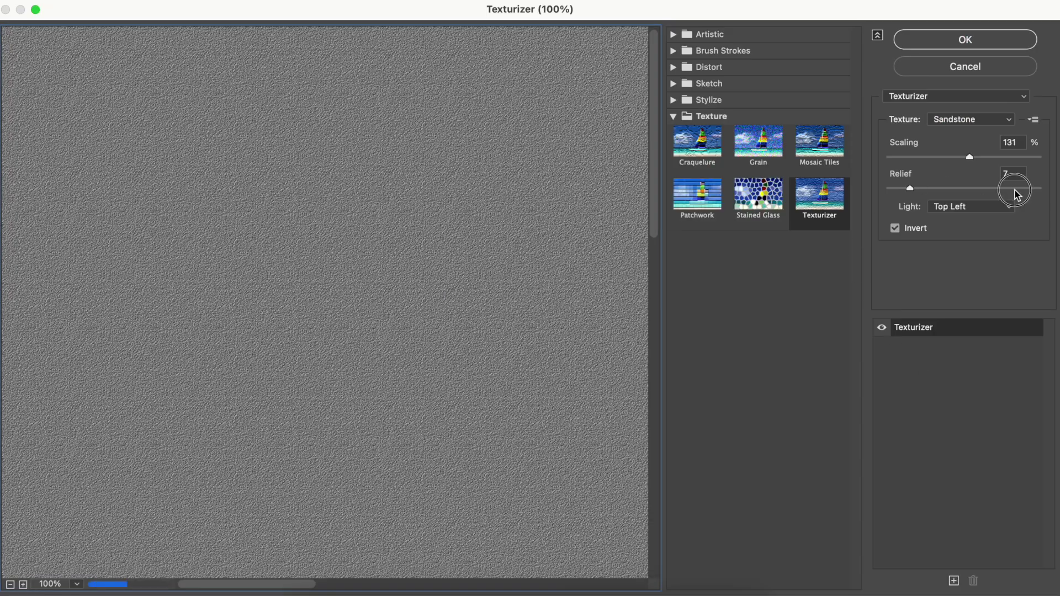
left_click(966, 39)
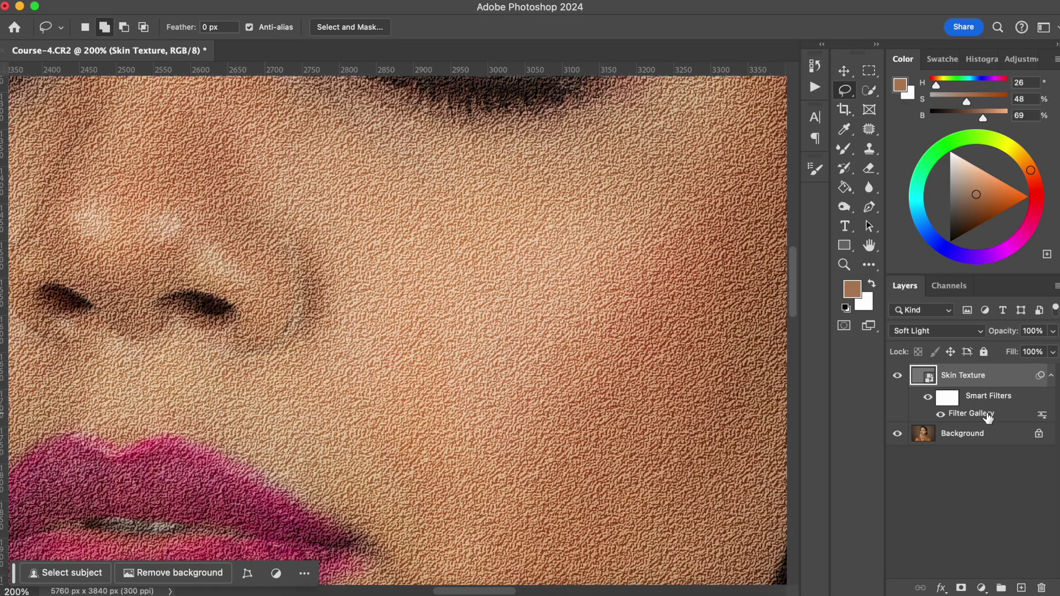
Step: Try a Texturizer Relief of 11 with Scaling at 132% on the Skin Texture layer's smart filter
key("super+minus")
key("super+minus")
double_click(989, 414)
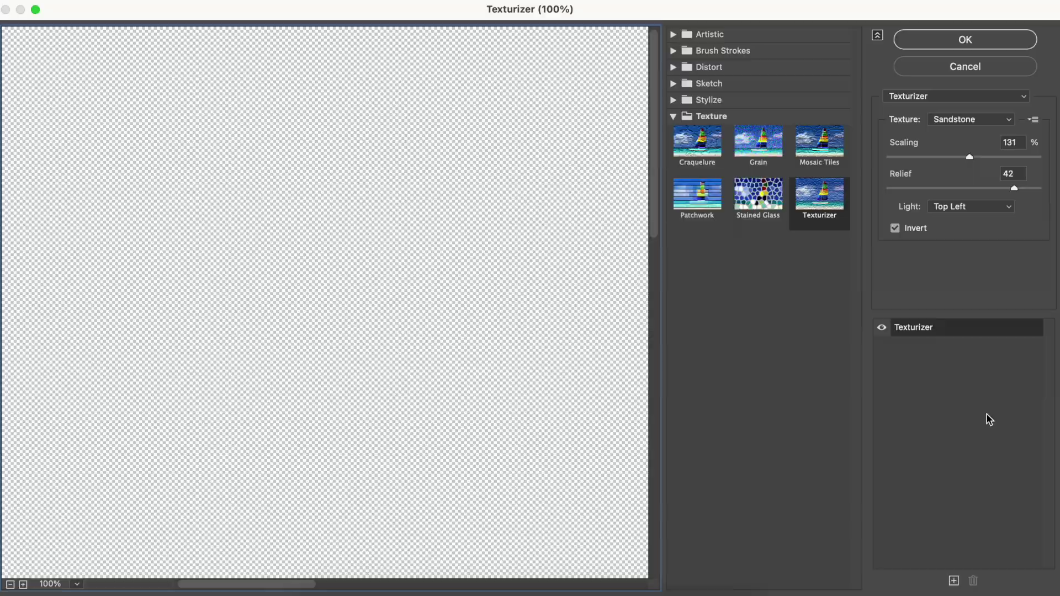
left_click(924, 189)
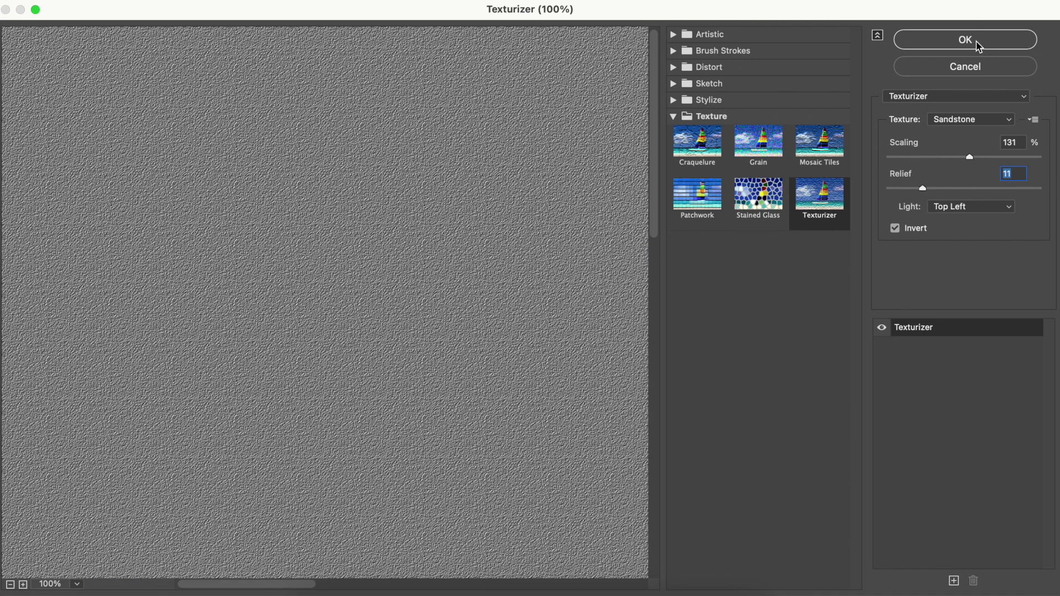
left_click(971, 158)
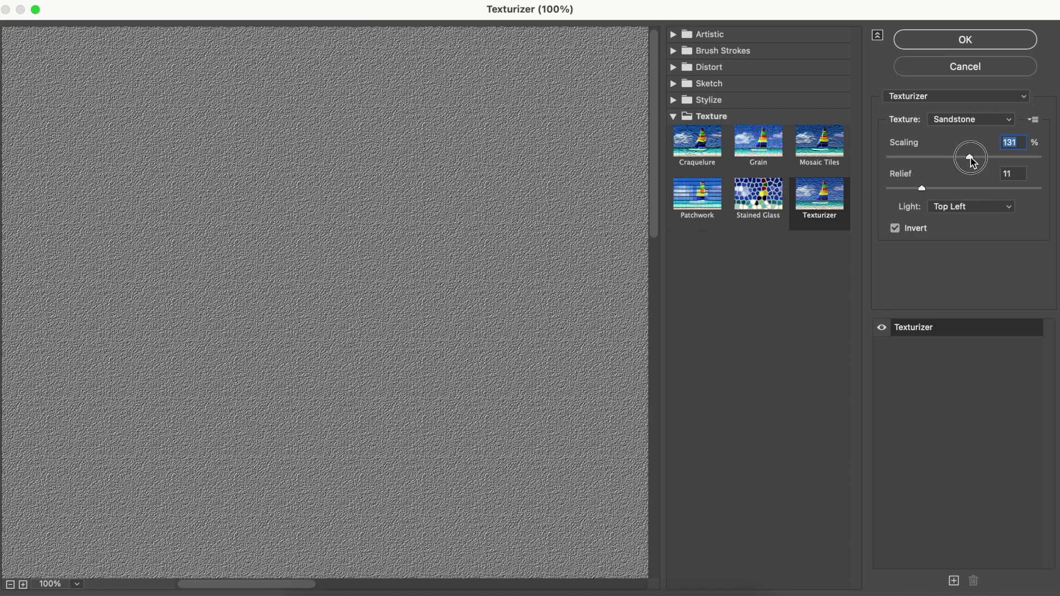
left_click(973, 40)
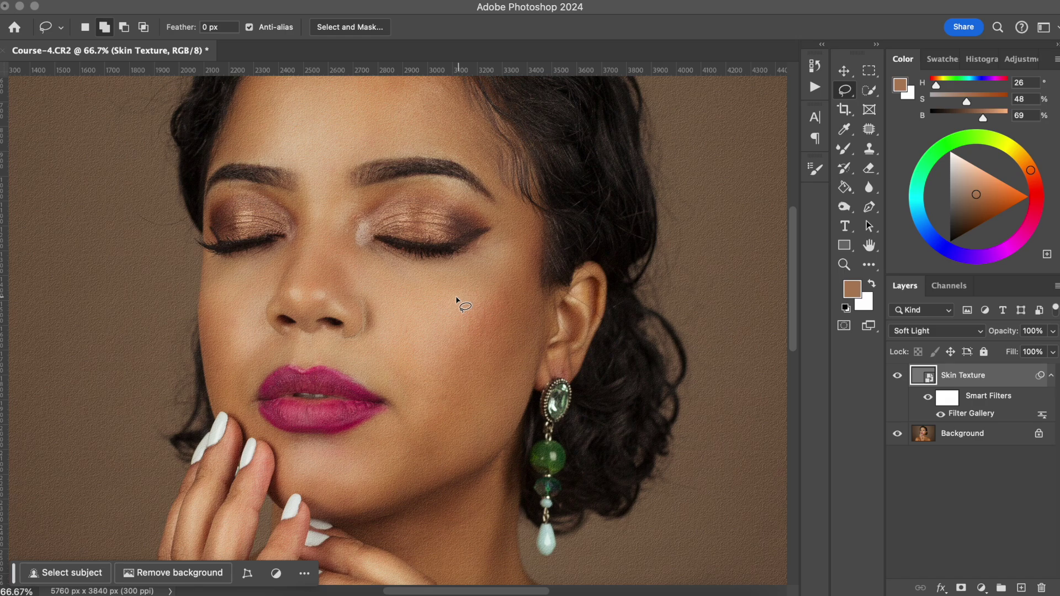
Step: Set the Texturizer smart filter's Relief to 9 and apply it to the Skin Texture layer
double_click(978, 420)
left_click_drag(923, 189, 916, 189)
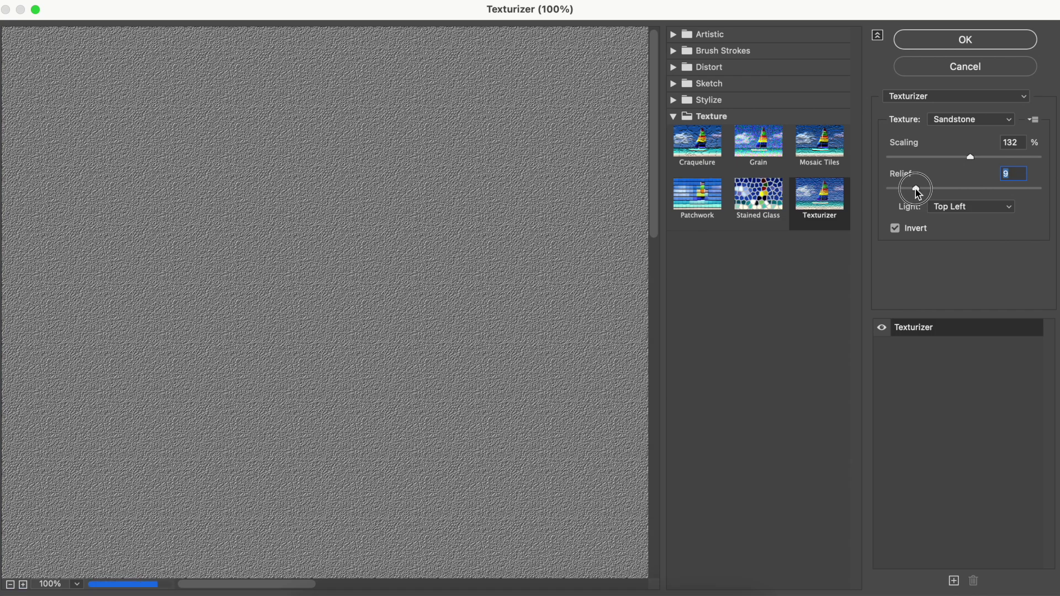
left_click(966, 40)
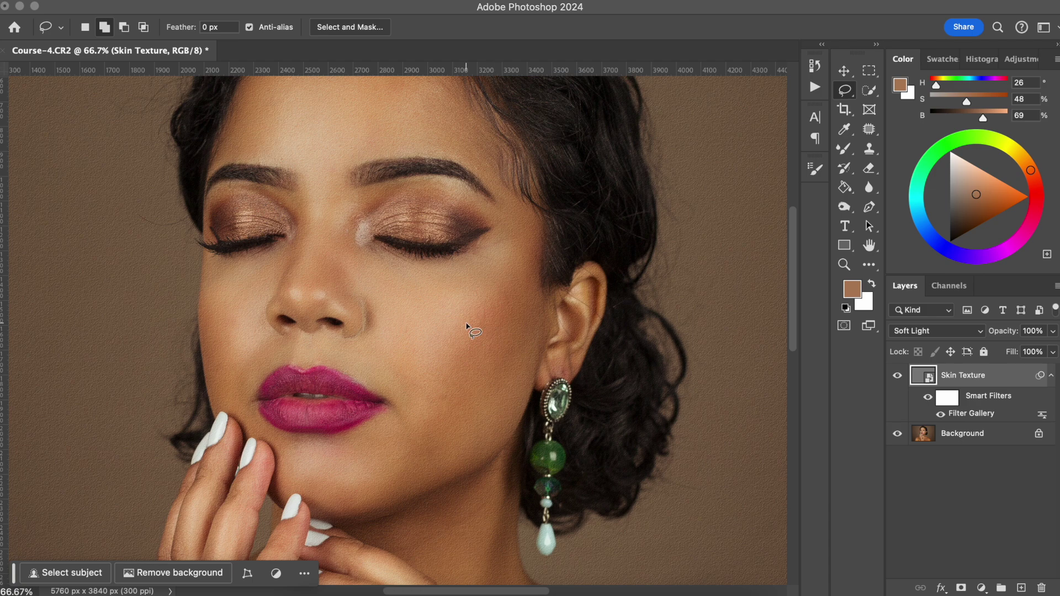
Step: Examine the cheek up close with the Skin Texture layer hidden and shown to judge how natural the texture looks
key("super+equal")
key("super+equal")
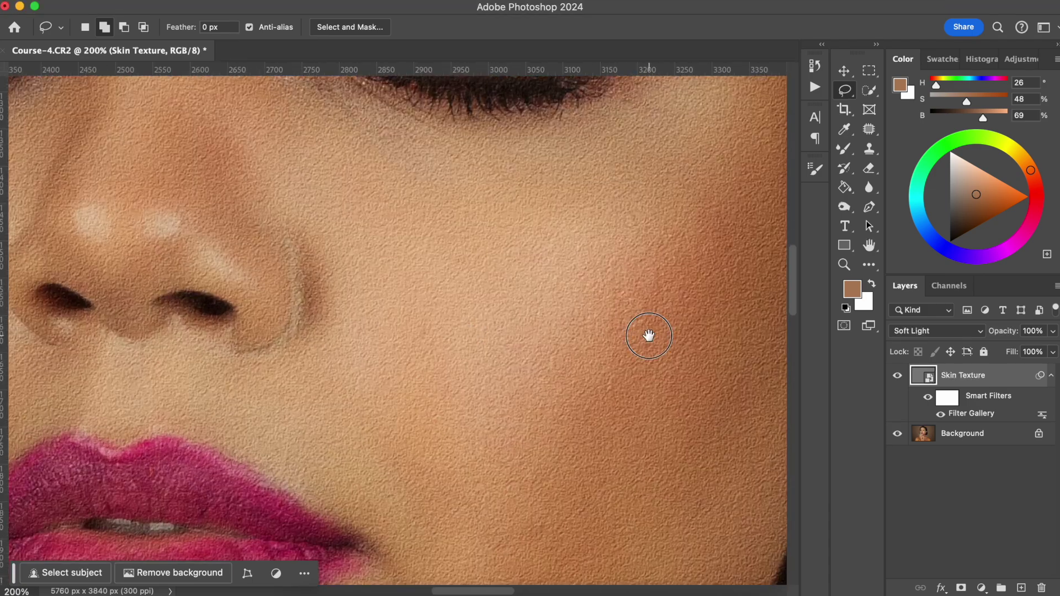
left_click_drag(648, 336, 462, 318)
left_click(897, 377)
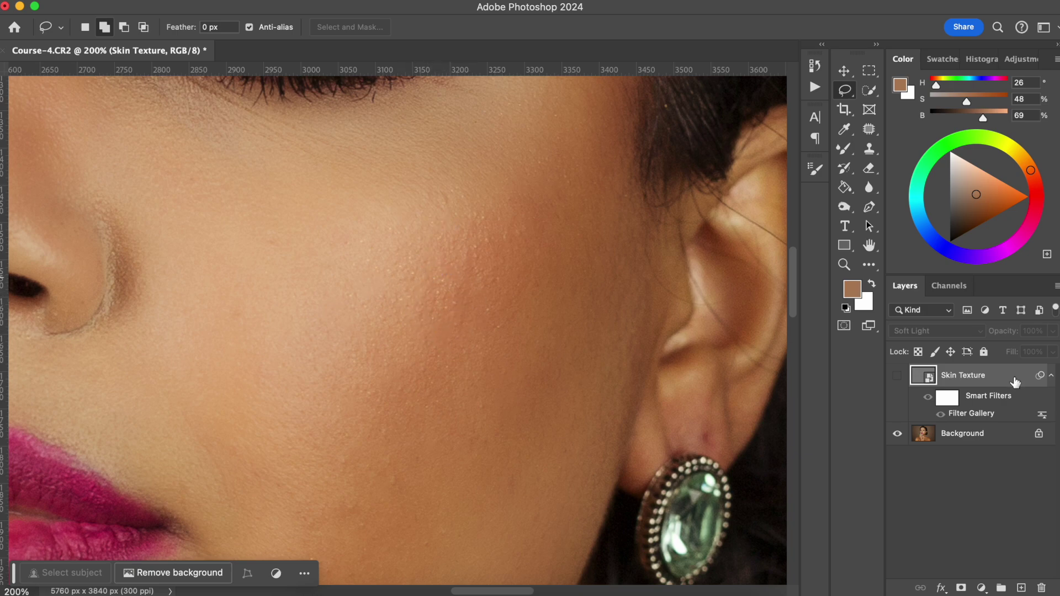
left_click(897, 378)
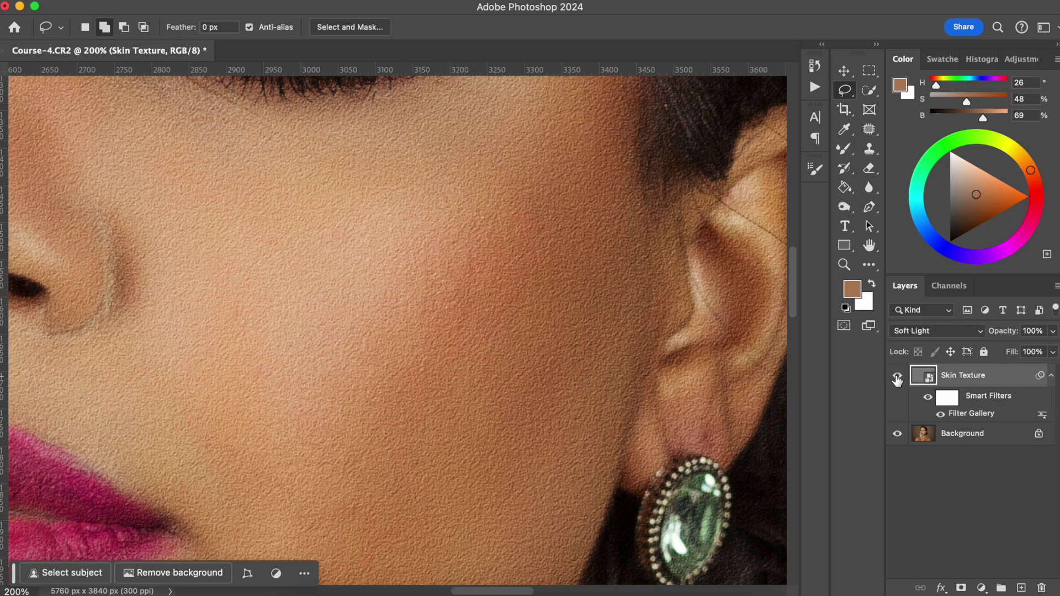
left_click(897, 377)
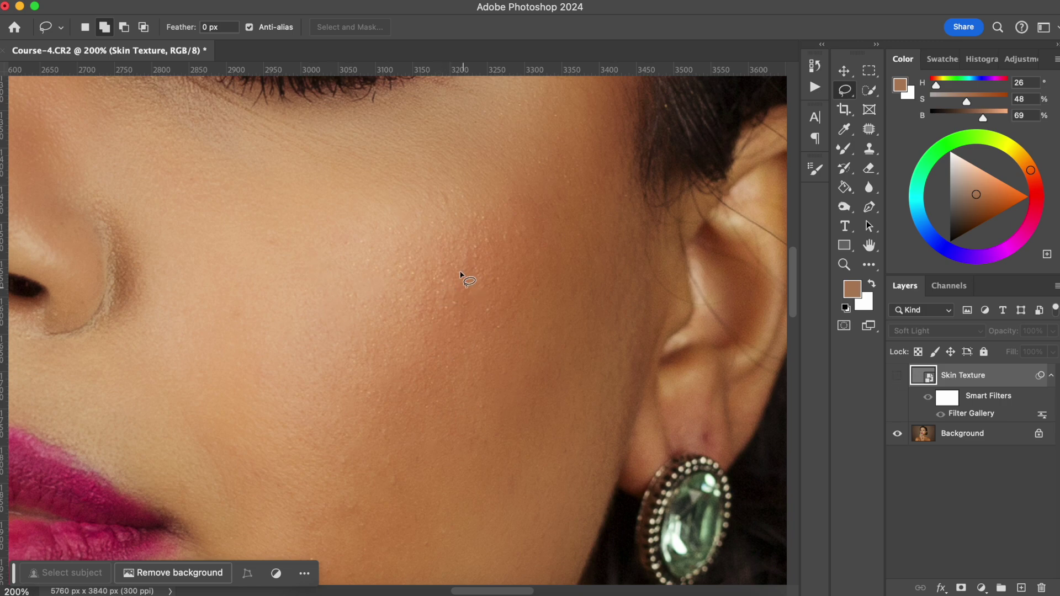
left_click(898, 378)
left_click(898, 378)
left_click(898, 379)
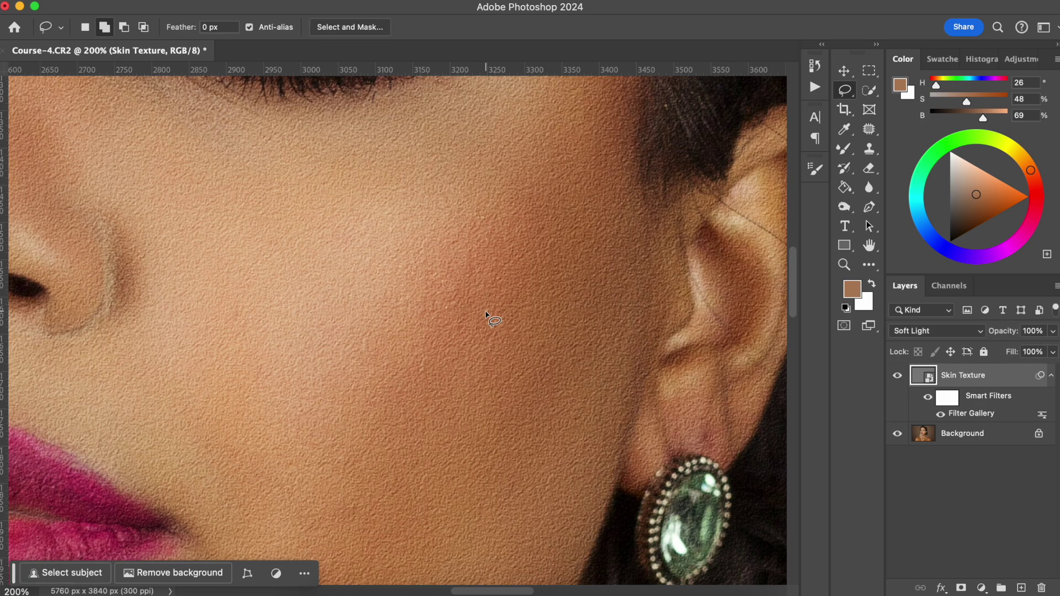
Step: Add a layer mask to Skin Texture, choose the Brush tool with white as foreground colour, and invert the mask to black
key("super+0")
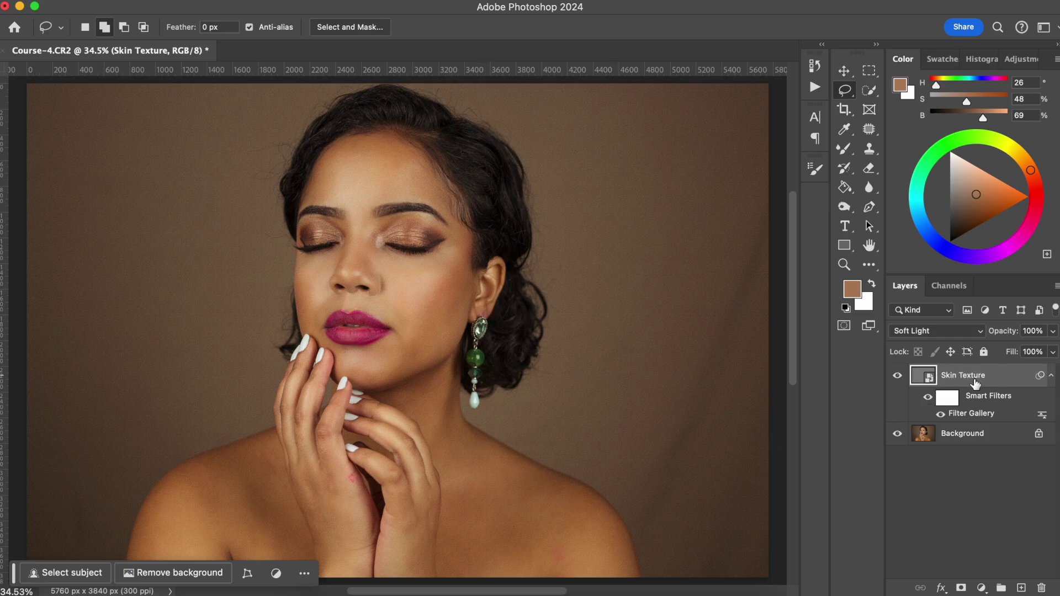
left_click(962, 588)
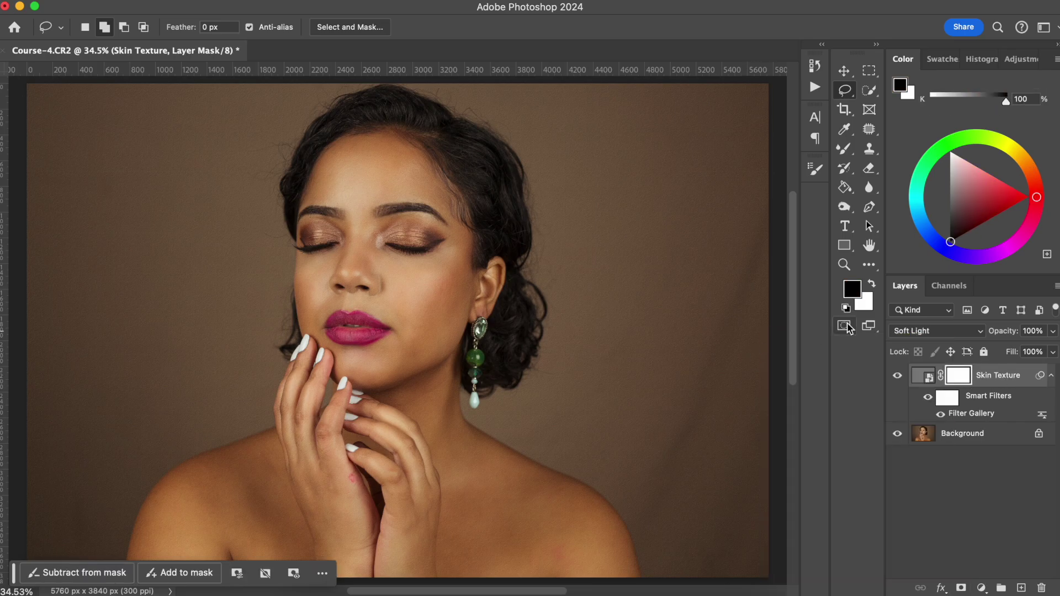
left_click(844, 160)
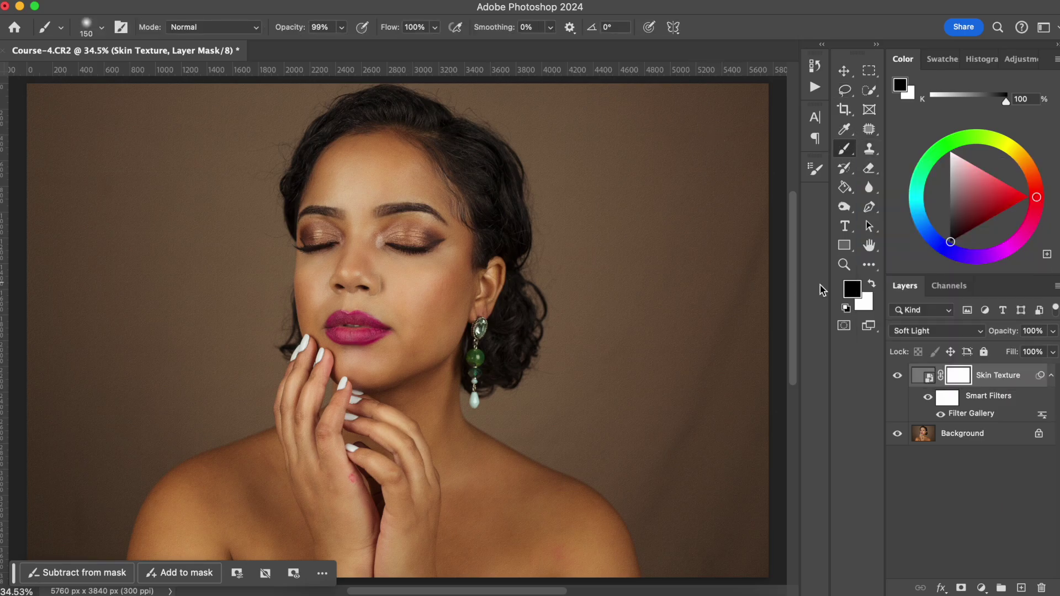
left_click(873, 285)
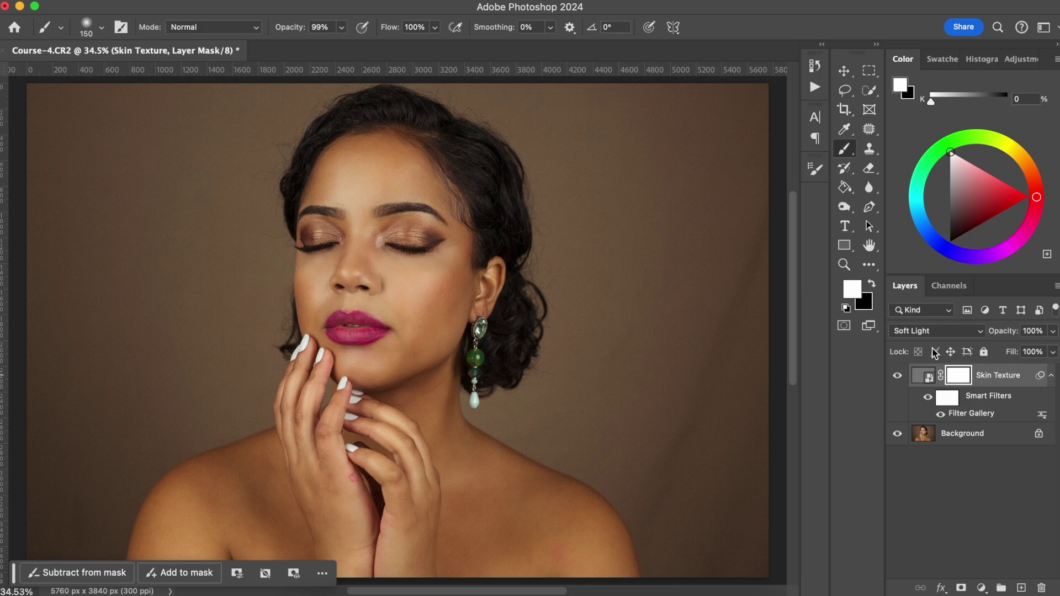
key("super+i")
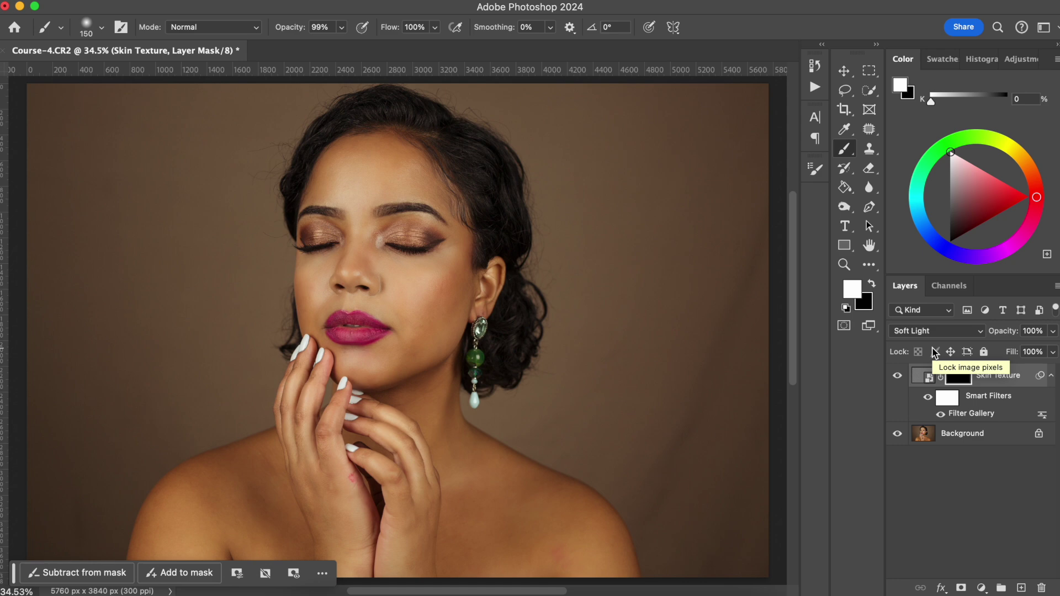
Step: Paint white on the Skin Texture mask over the forehead with a soft 300 px brush
left_click_drag(396, 308, 421, 345)
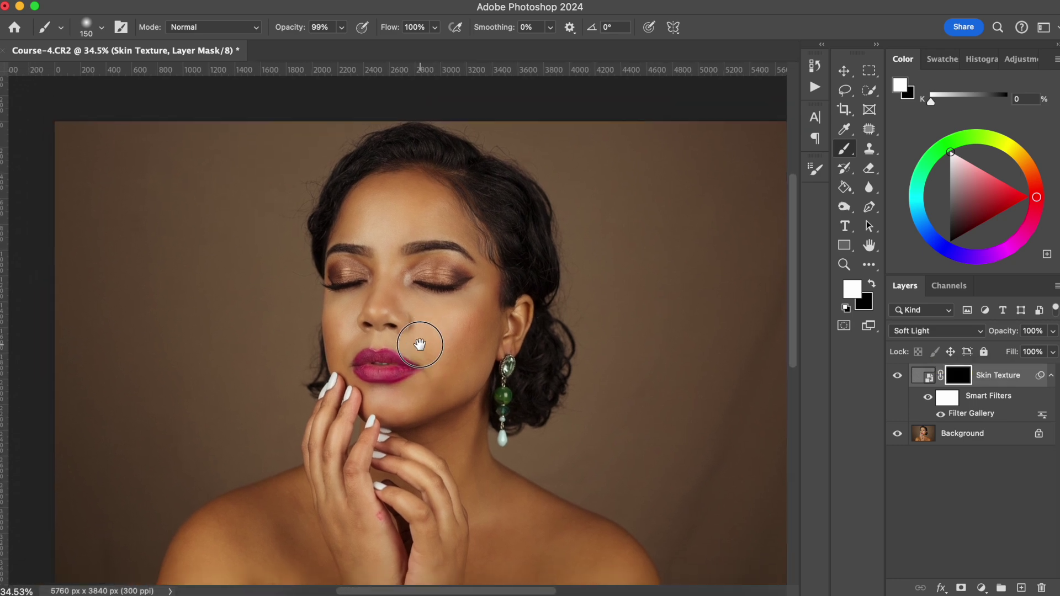
key("super+plus")
left_click_drag(354, 354, 368, 389)
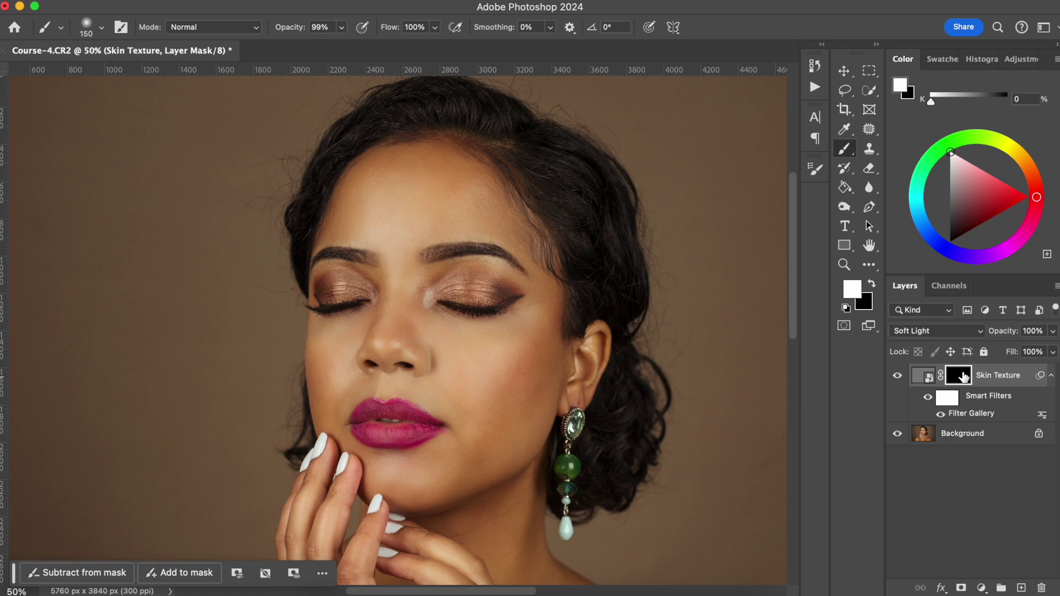
key("bracketright")
key("bracketright")
key("bracketright")
key("bracketright")
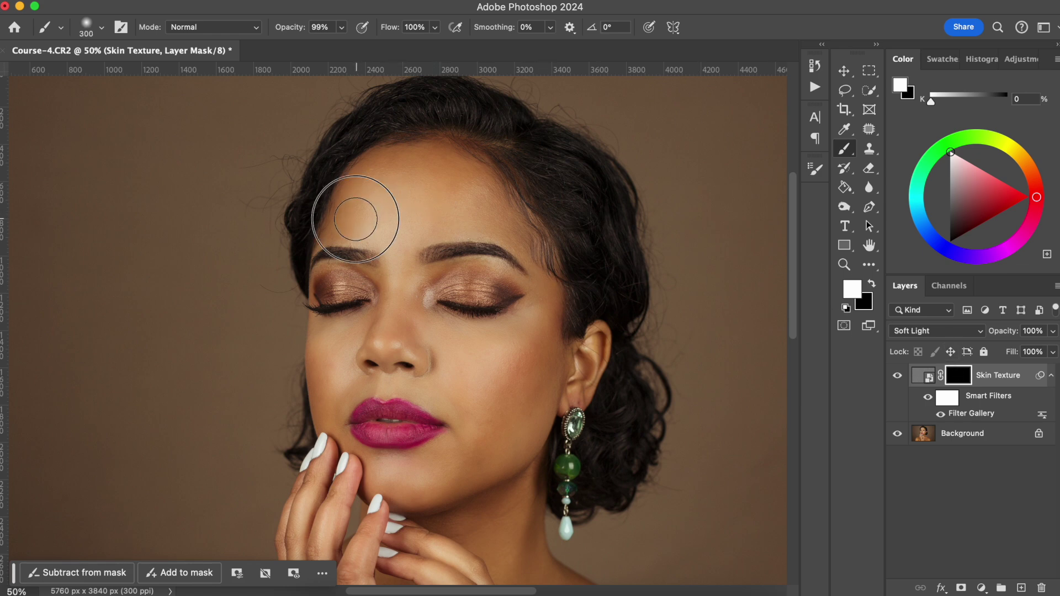
mouse_move(364, 213)
left_mouse_down()
mouse_move(482, 217)
mouse_move(415, 169)
mouse_move(395, 169)
mouse_move(467, 192)
mouse_move(461, 182)
mouse_move(469, 208)
left_mouse_up()
Step: Reveal the texture on the mask between the eyebrows with a 150 px brush and from the earring-side cheek to the chin with a larger one
key("bracketleft")
key("bracketleft")
key("bracketleft")
key("bracketleft")
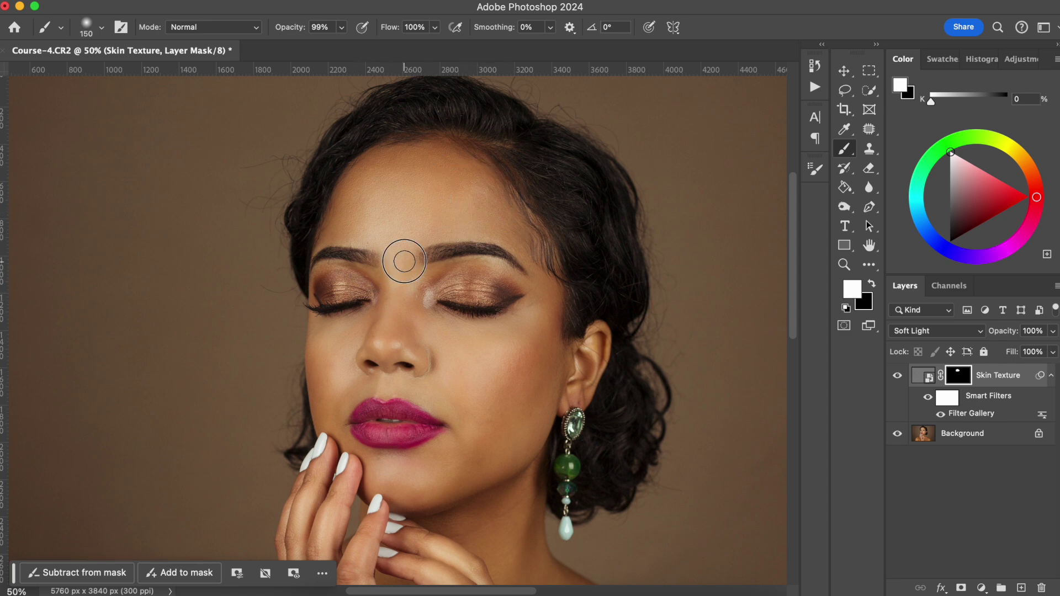
key("bracketright")
key("bracketright")
key("bracketright")
key("bracketright")
mouse_move(519, 339)
left_mouse_down()
mouse_move(473, 372)
mouse_move(468, 412)
mouse_move(480, 412)
mouse_move(543, 330)
mouse_move(531, 399)
mouse_move(482, 460)
mouse_move(521, 427)
mouse_move(393, 485)
left_mouse_up()
Step: Paint the Skin Texture mask white over the far cheek, the nose and the temple, adjusting the brush size to each area
key("bracketleft")
key("bracketleft")
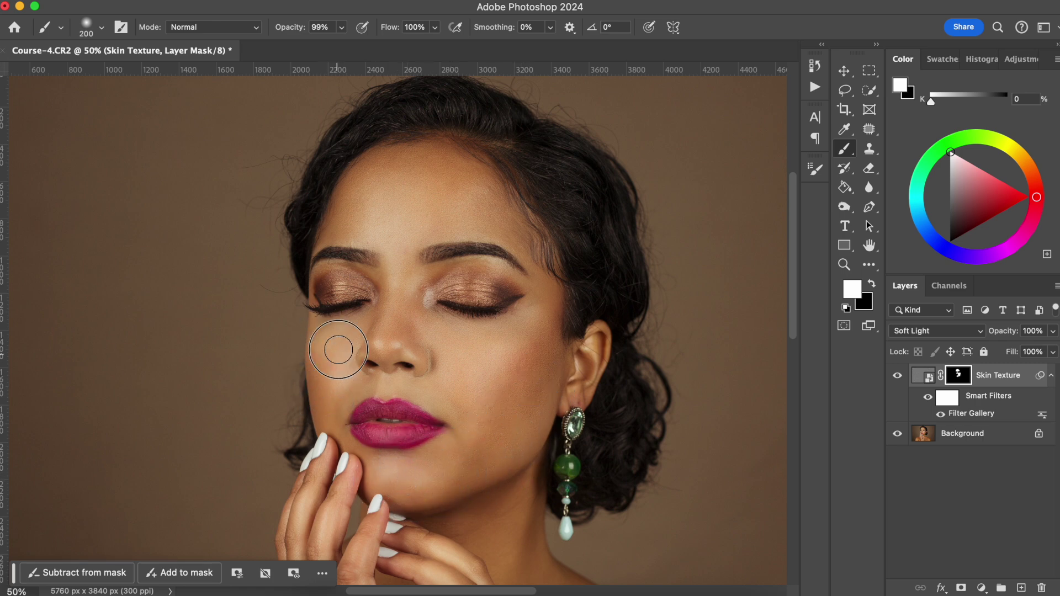
key("bracketleft")
mouse_move(391, 336)
left_mouse_down()
mouse_move(384, 342)
mouse_move(410, 352)
mouse_move(386, 333)
left_mouse_up()
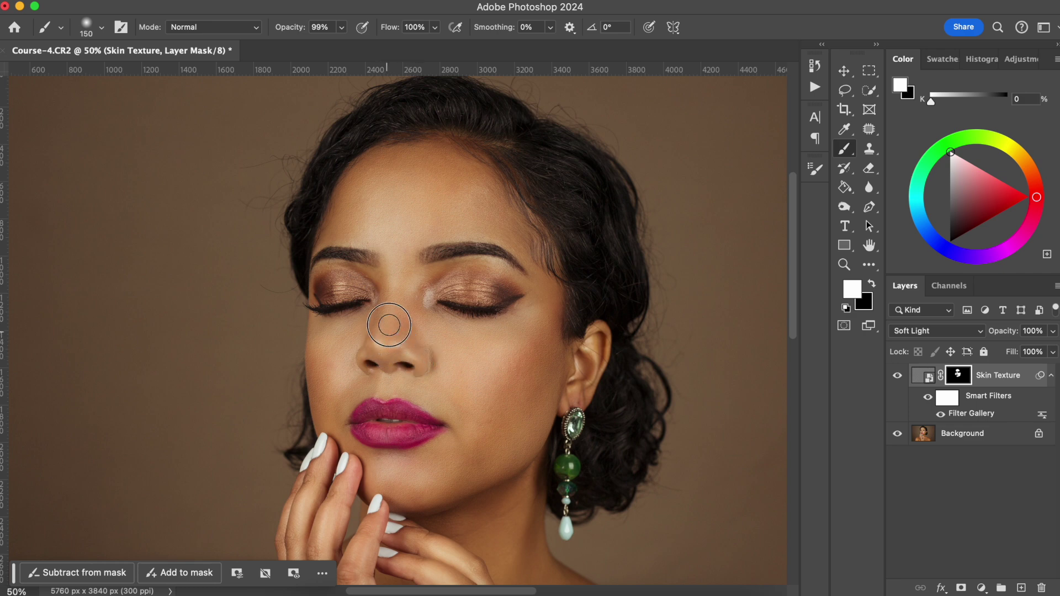
key("bracketright")
key("bracketright")
left_click_drag(515, 222, 509, 219)
key("bracketleft")
Step: Reduce the Skin Texture layer's opacity to 60%
key("super+plus")
left_click_drag(464, 355, 411, 312)
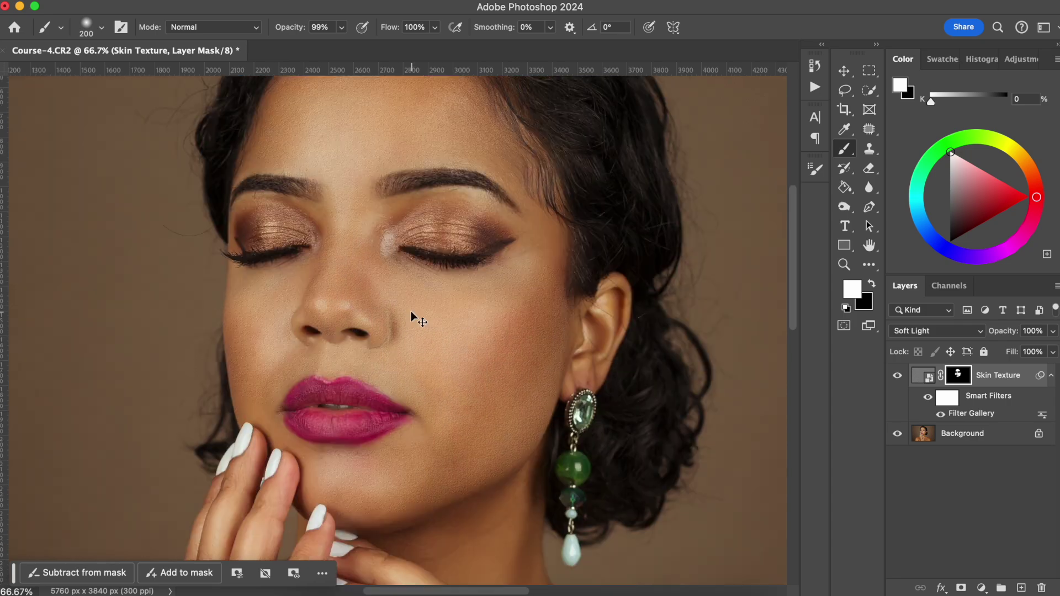
key("super+plus")
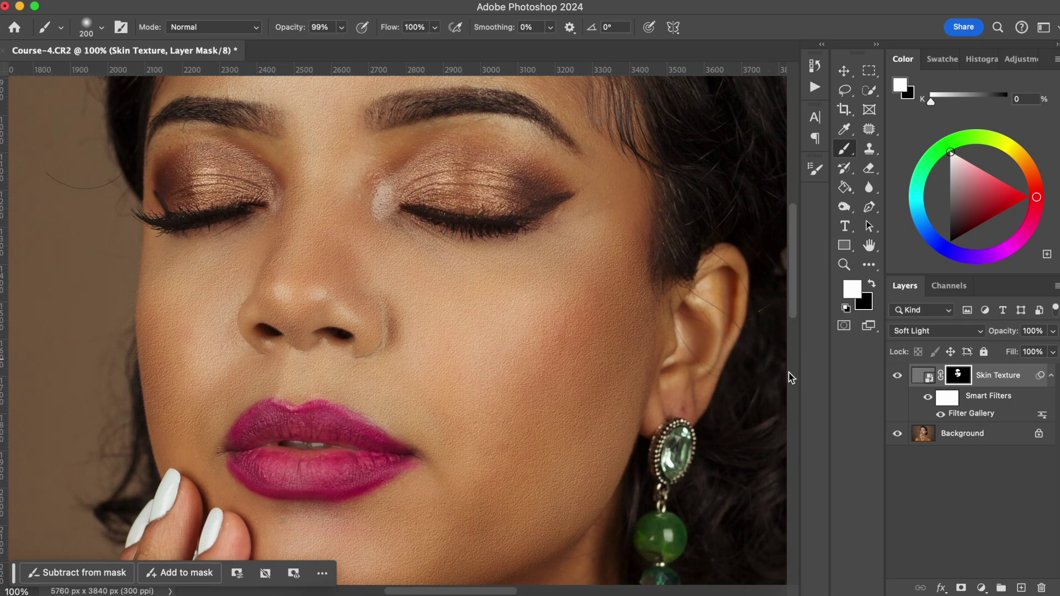
left_click_drag(1011, 331, 777, 308)
left_click_drag(1004, 334, 1014, 336)
Step: Compare the face and cheek with the masked Skin Texture layer hidden and shown at close zoom
left_click(898, 376)
left_click(899, 376)
key("super+plus")
left_click_drag(618, 287, 497, 215)
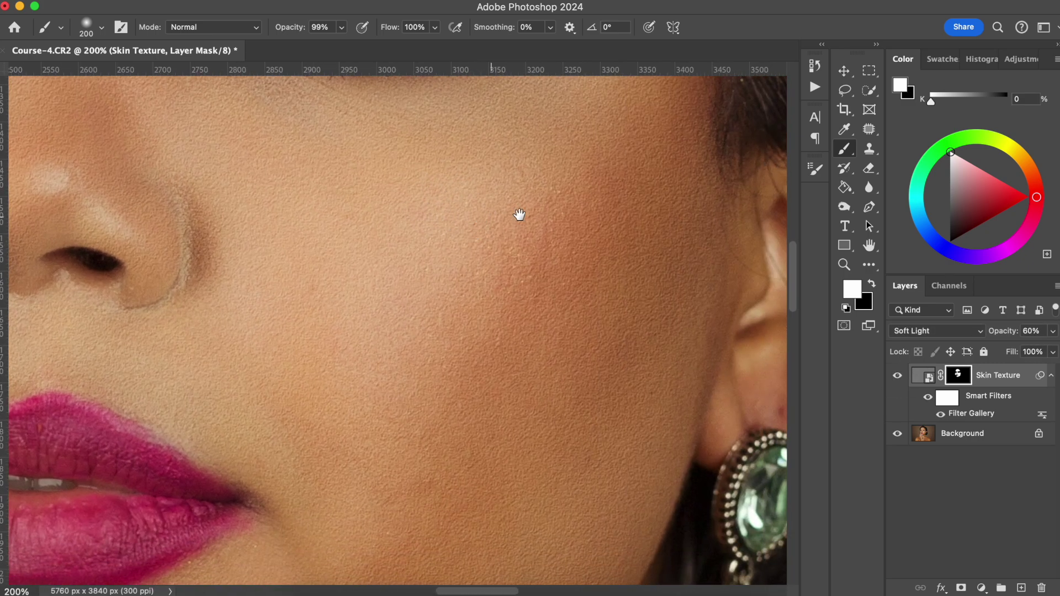
left_click(898, 376)
left_click(898, 377)
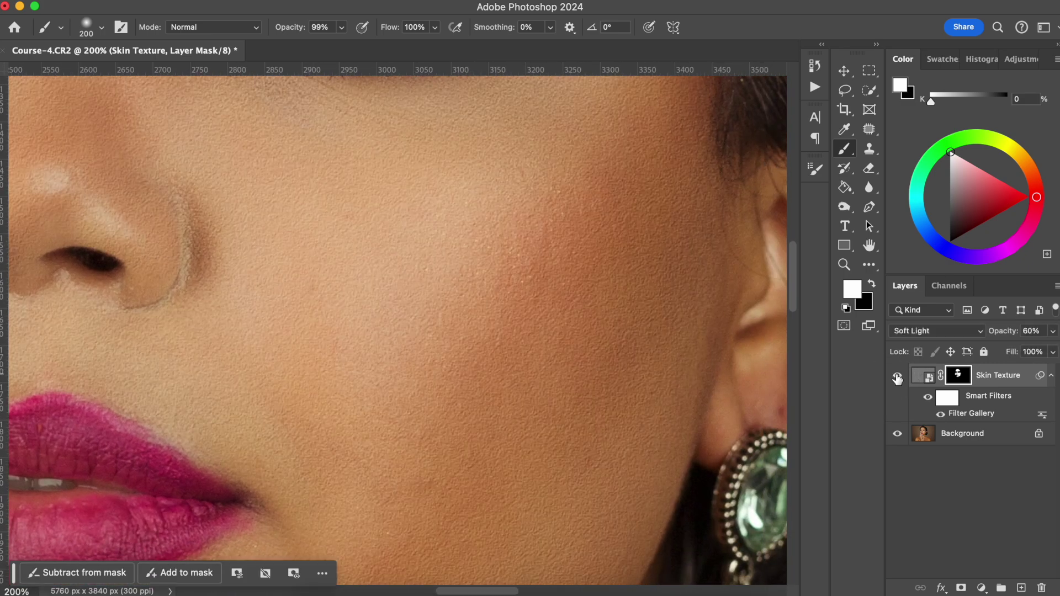
left_click(898, 377)
left_click(898, 377)
Step: Set the Texturizer smart filter's Scaling to 171% and apply it to the Skin Texture layer
key("super+minus")
left_click_drag(617, 211, 646, 234)
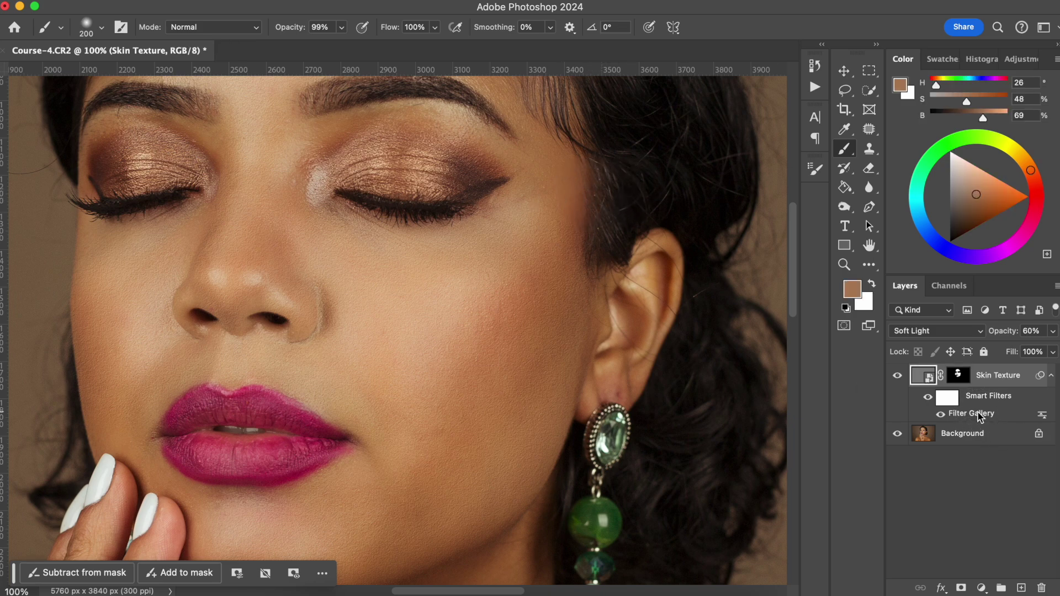
double_click(975, 415)
left_click(1007, 159)
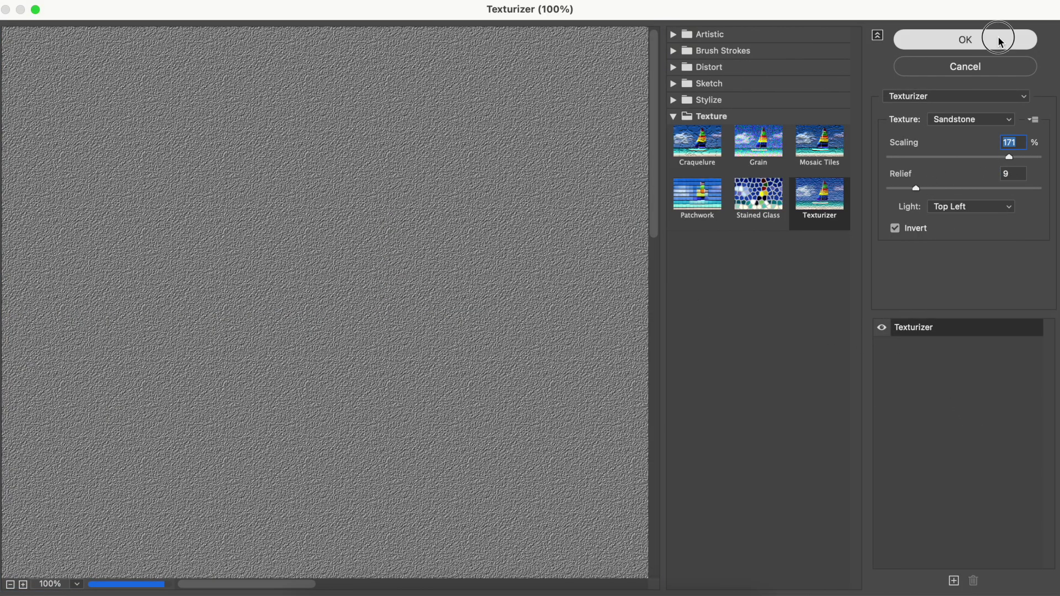
left_click(997, 38)
Step: Compare the portrait before and after by hiding and showing the Skin Texture layer, both in full view and at 100%
left_click(897, 375)
left_click(897, 377)
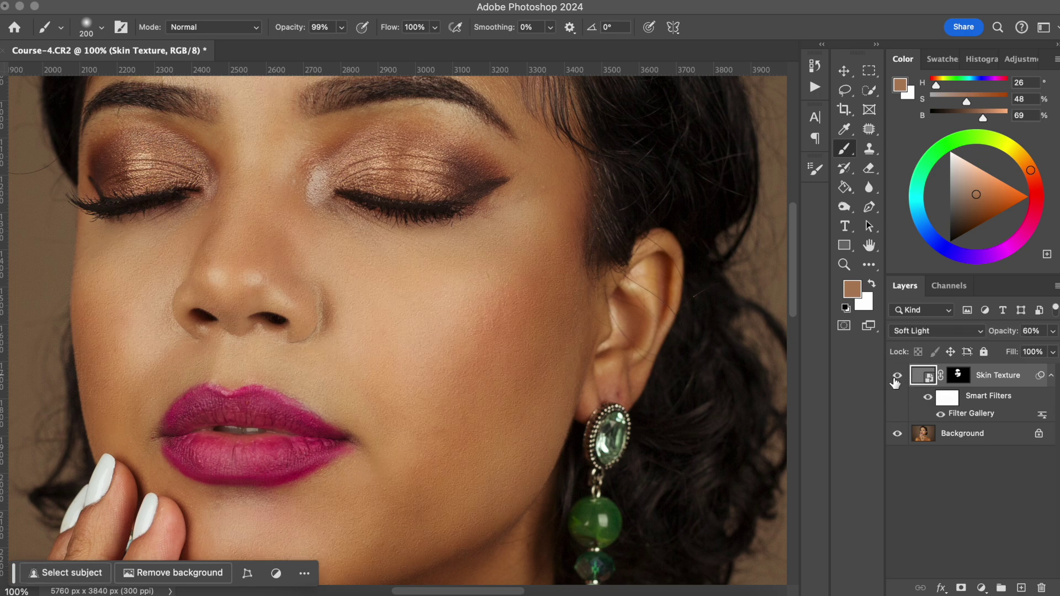
left_click(898, 377)
left_click(897, 378)
left_click(896, 380)
left_click(895, 381)
key("super+0")
left_click(898, 377)
left_click(898, 377)
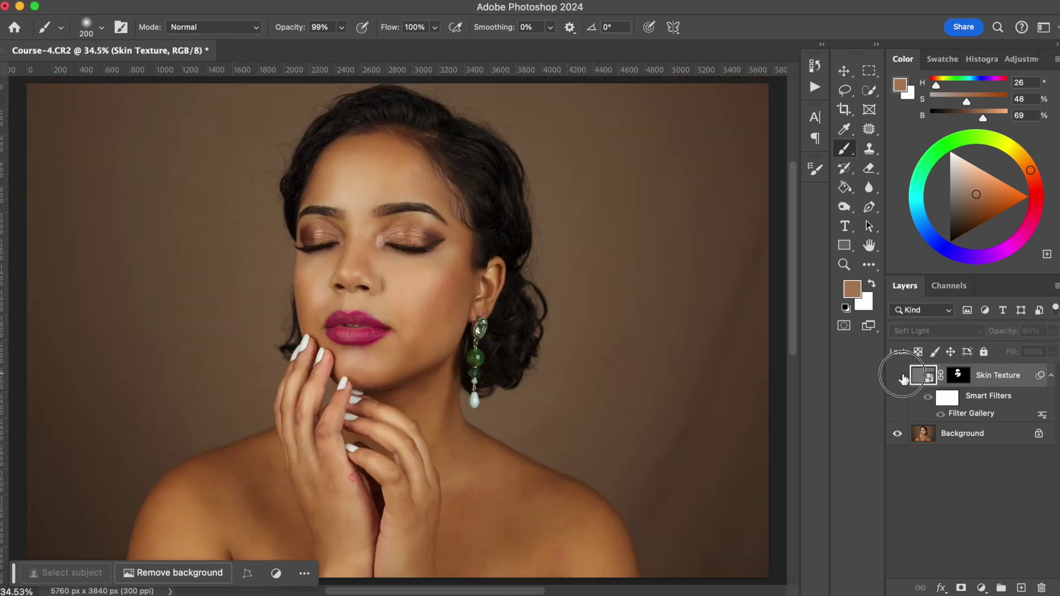
key("super+1")
left_click(898, 377)
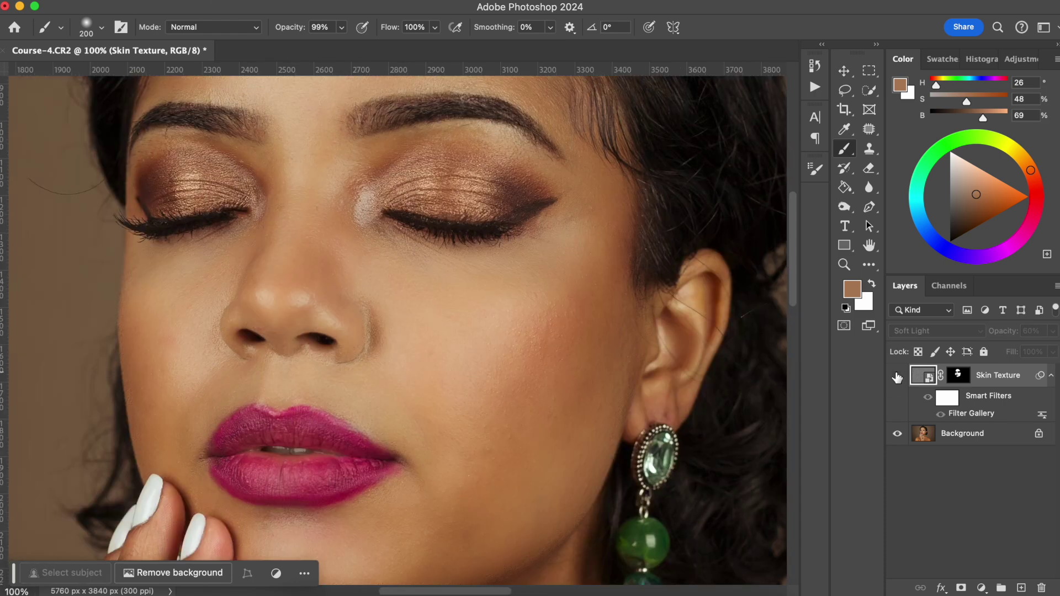
left_click(898, 377)
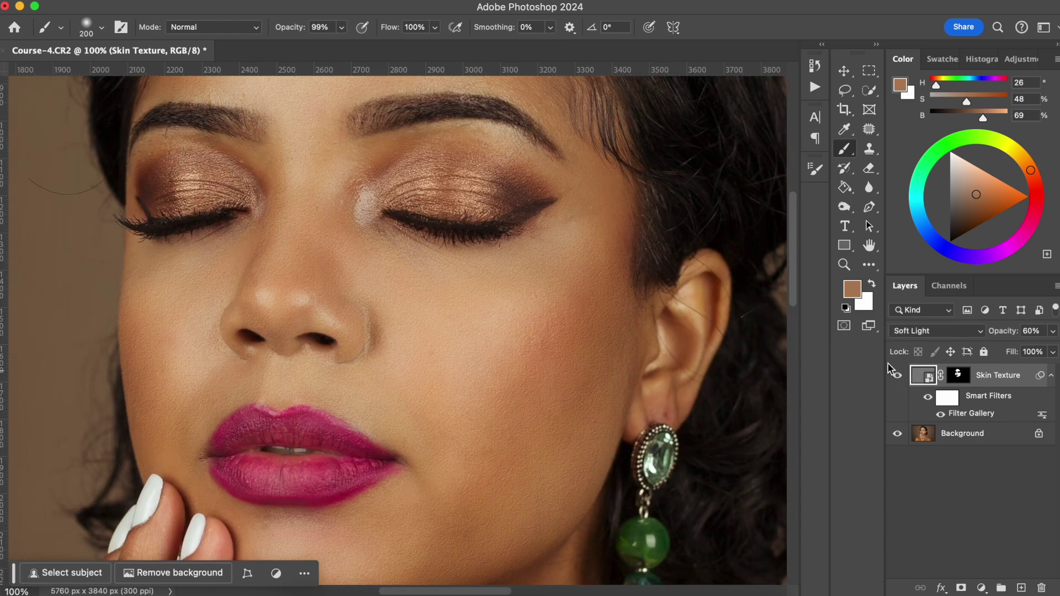